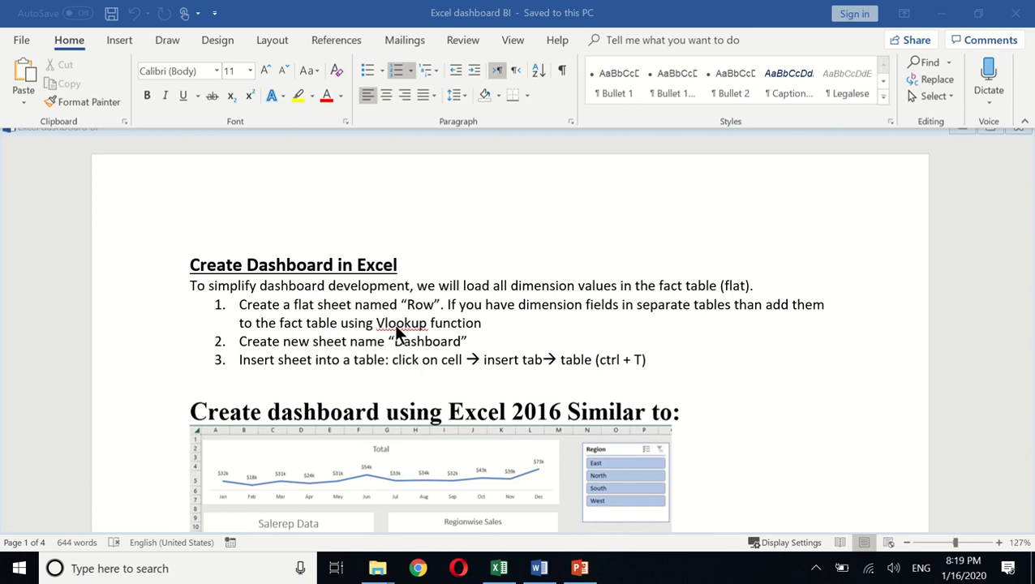
- Switch to the sales workbook in Excel and review the gender, age, location, emp and product dimension tables
left_click(499, 568)
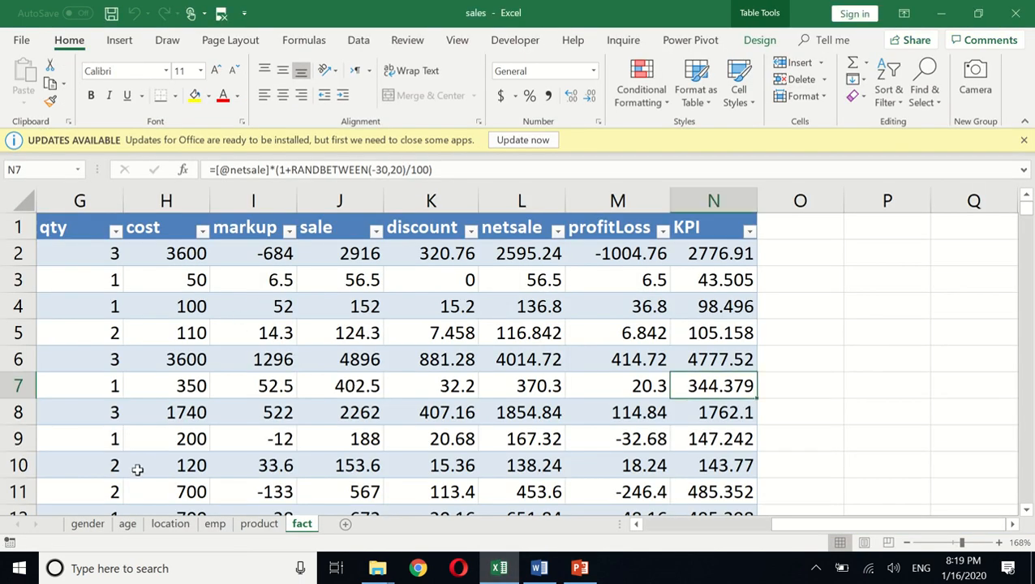
left_click(88, 524)
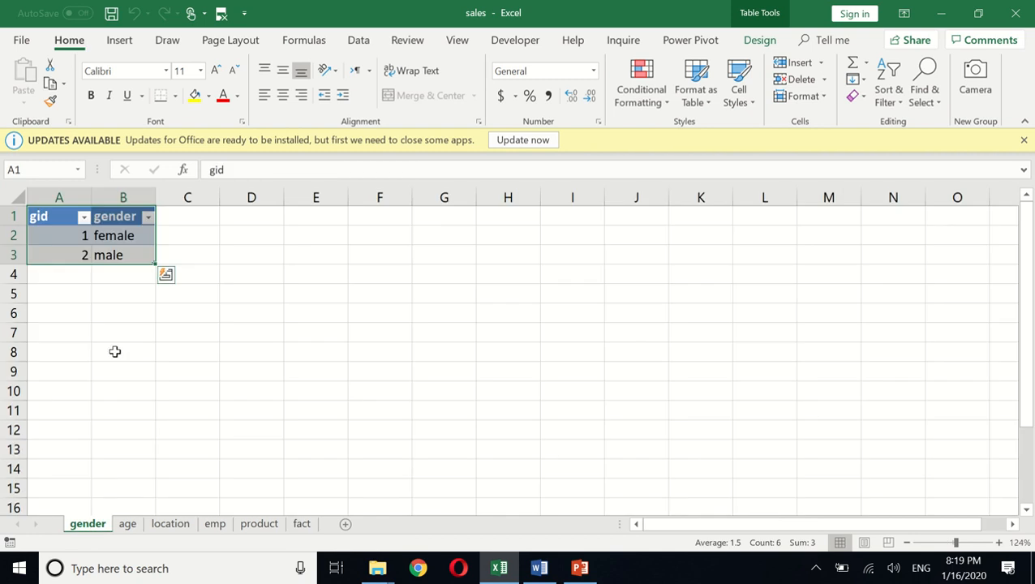
left_click(118, 231)
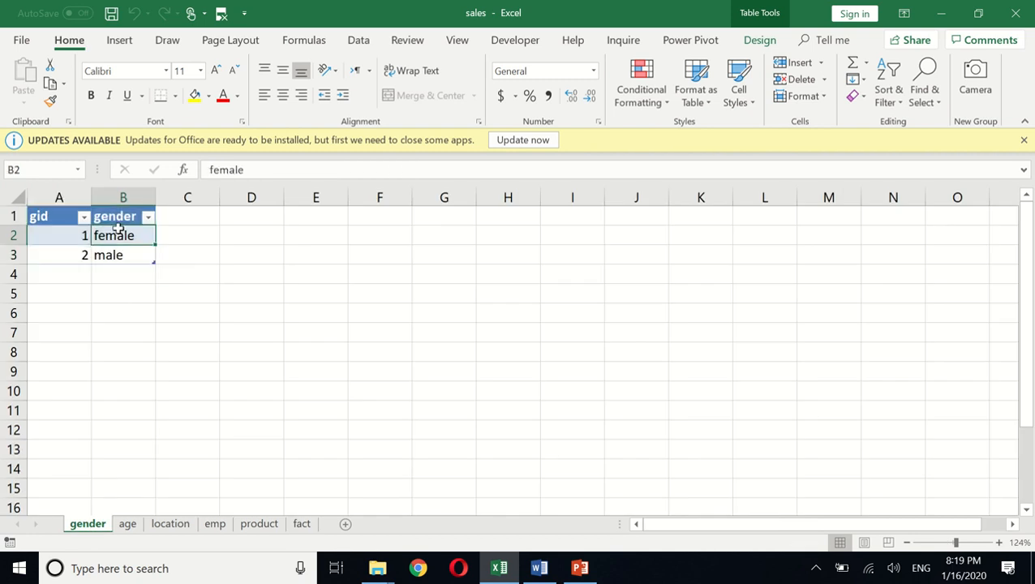
left_click(129, 524)
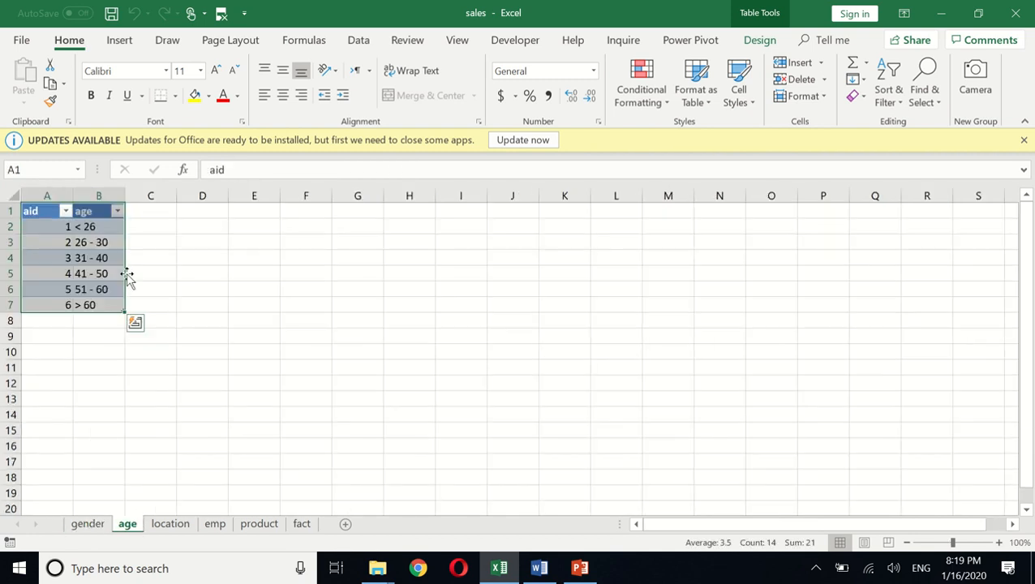
left_click(168, 523)
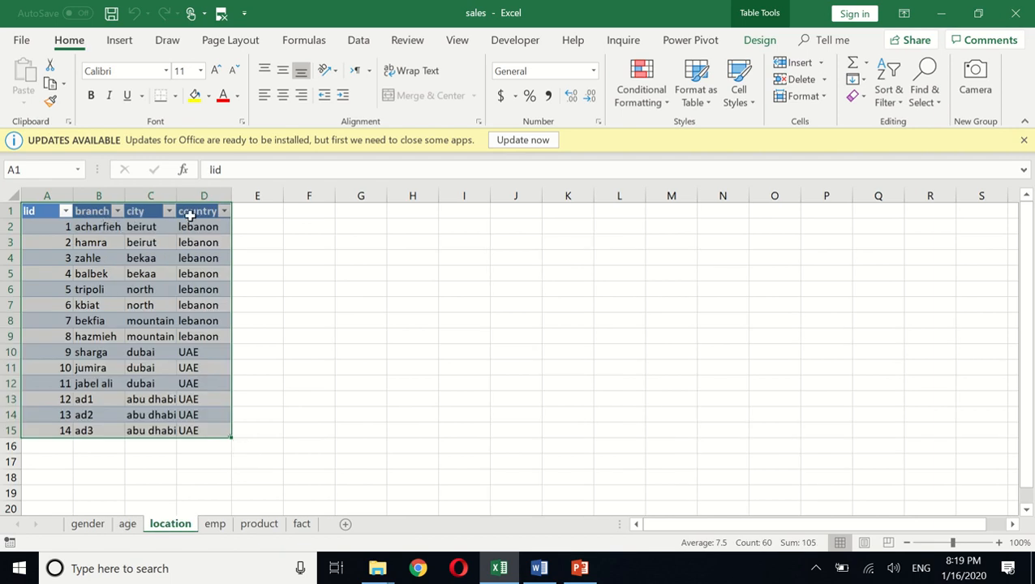
left_click(215, 524)
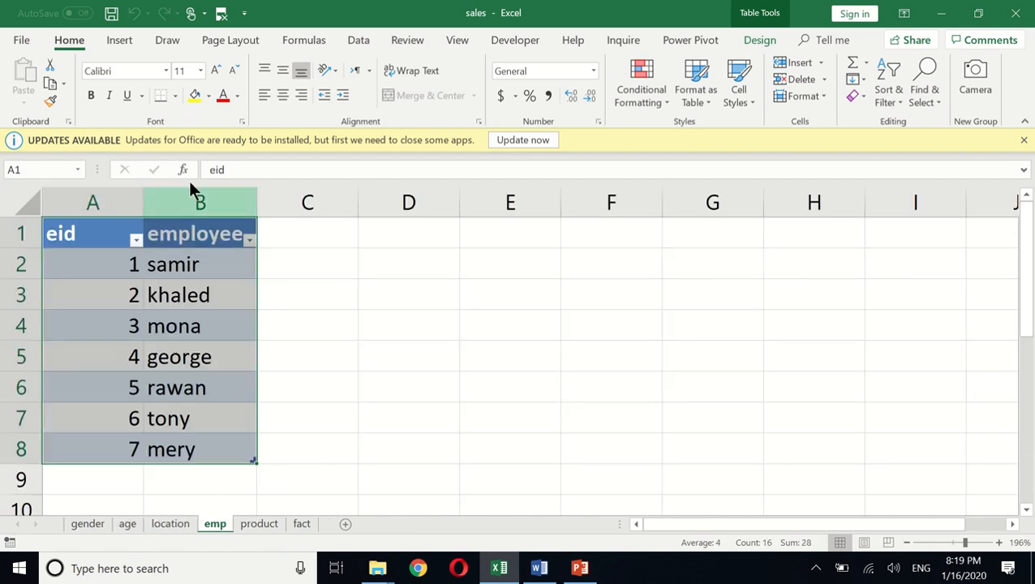
left_click(260, 525)
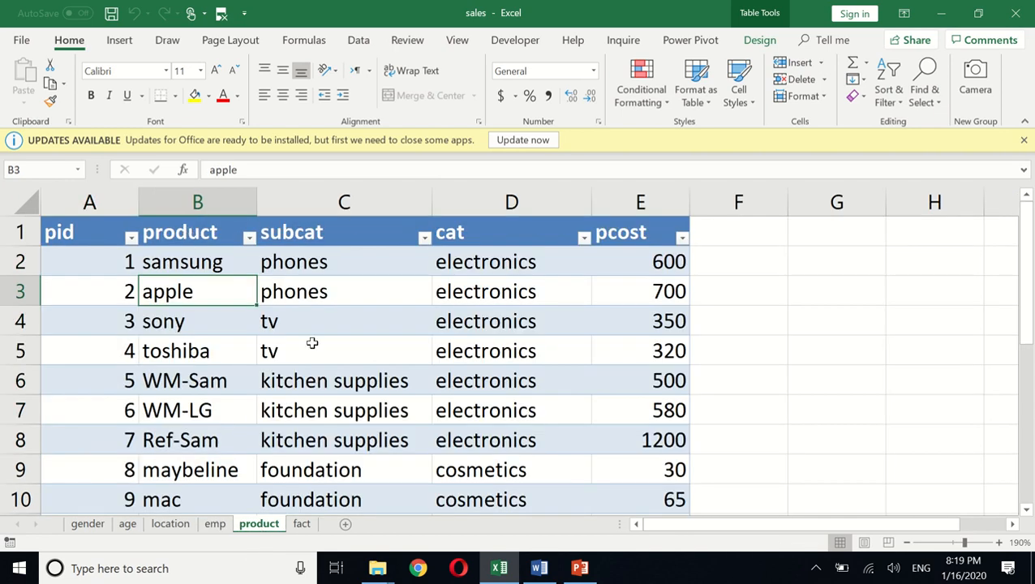
- On the fact sheet, add the column headers gender in O1 and age in P1, directly after the KPI column
left_click(303, 526)
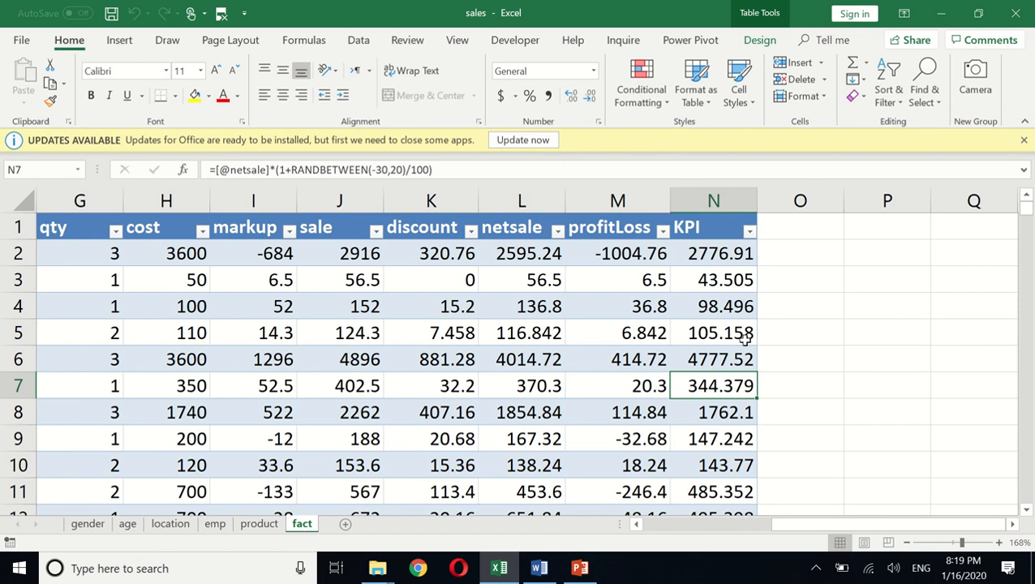
left_click(793, 227)
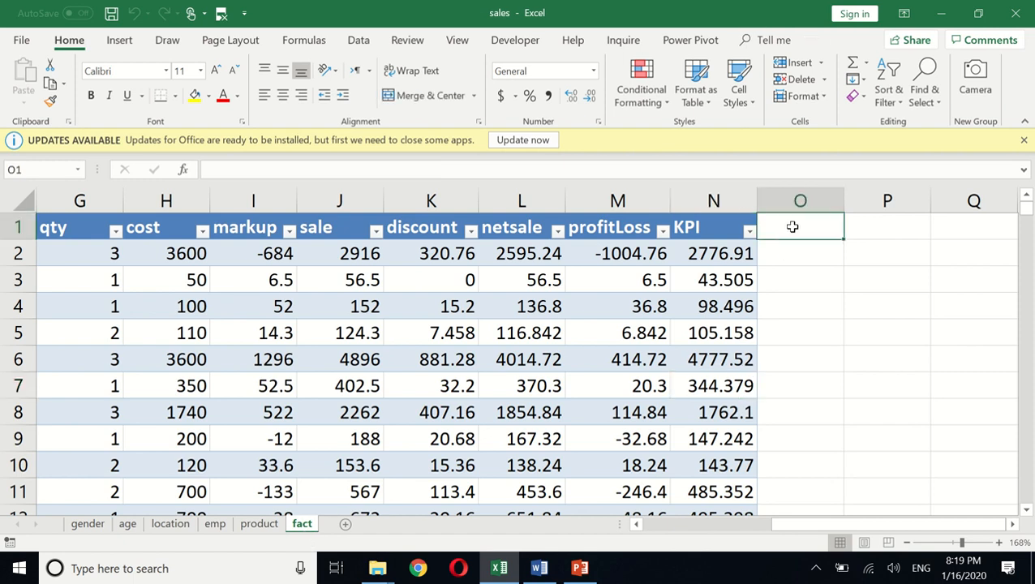
type("gender")
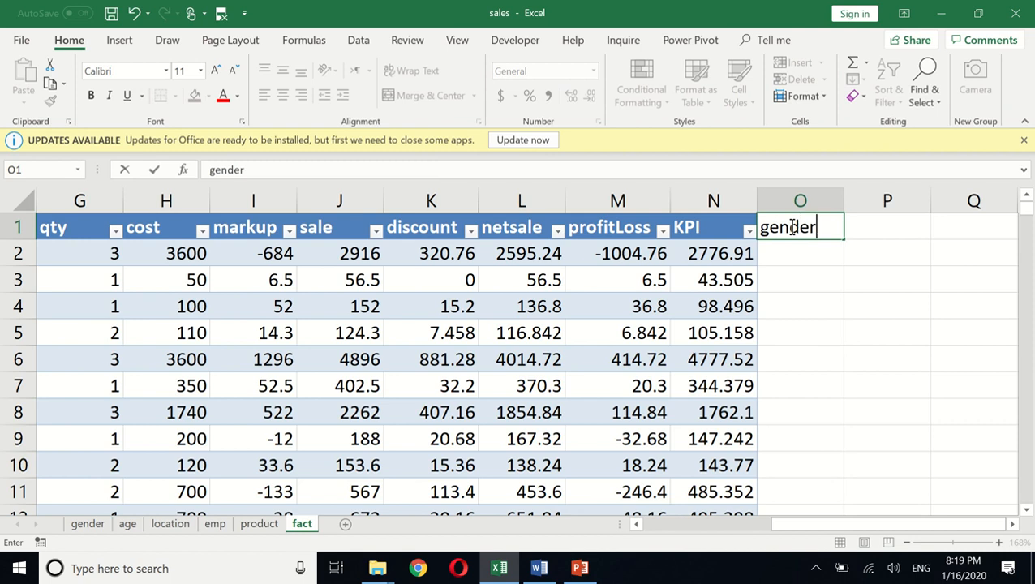
key("Tab")
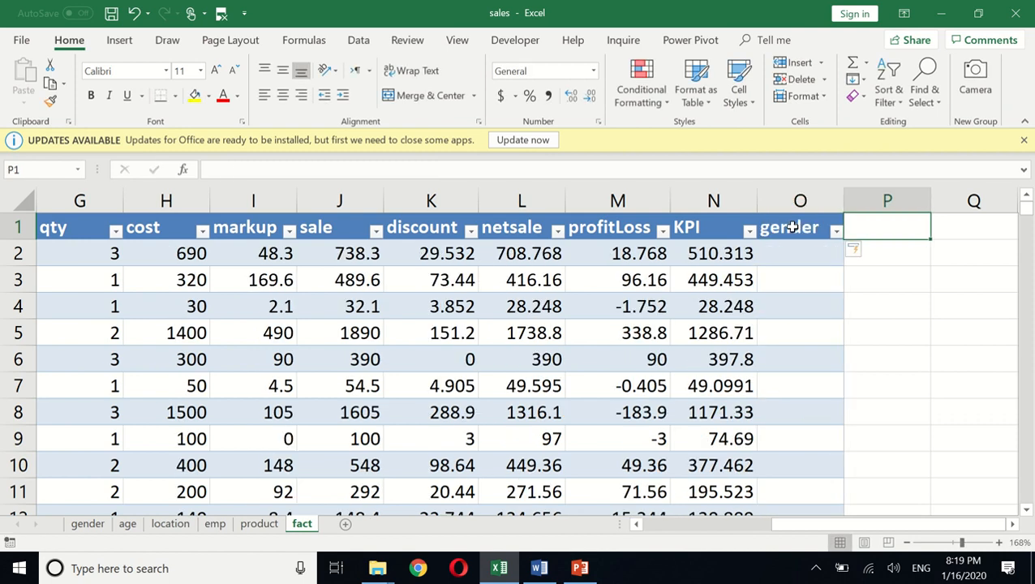
type("age")
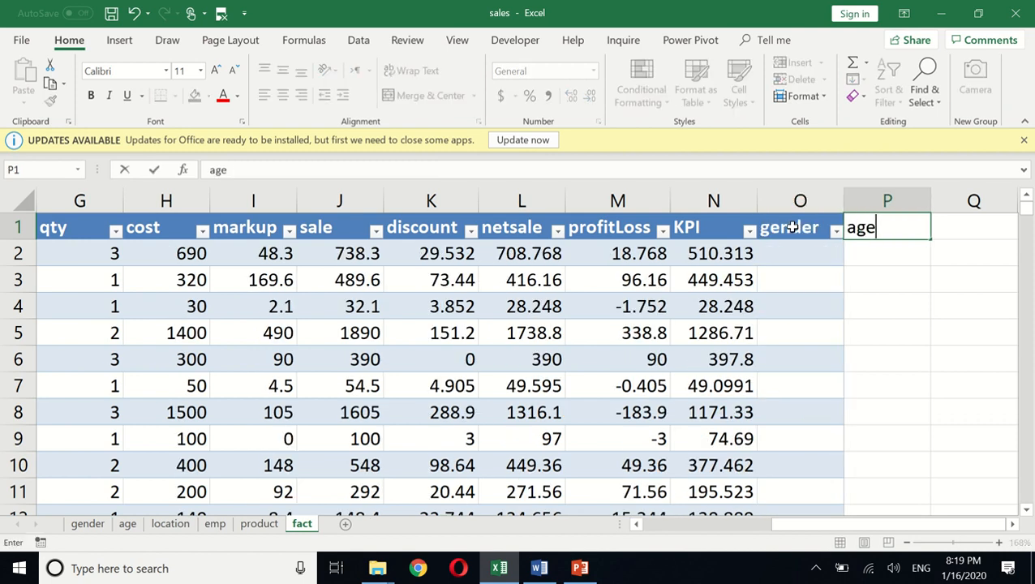
key("Tab")
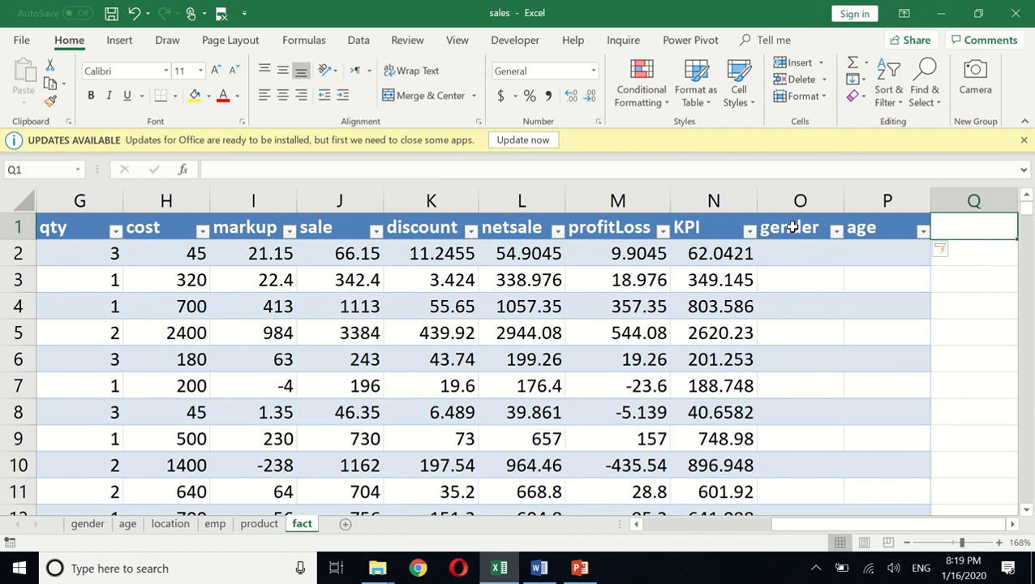
- Add the location headers branch, city and country to the fact table in cells Q1 to S1
type("branch")
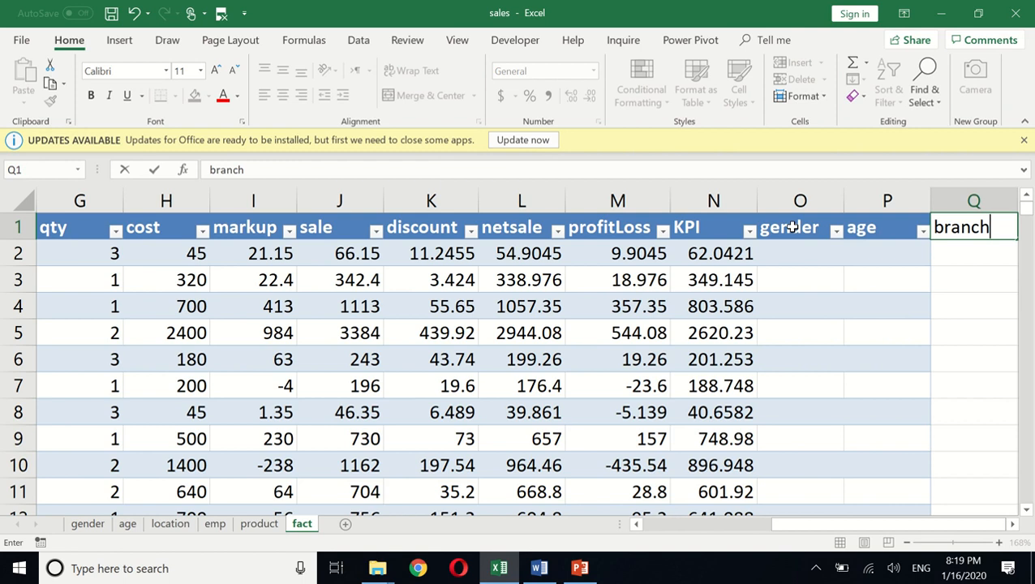
key("Tab")
type("city")
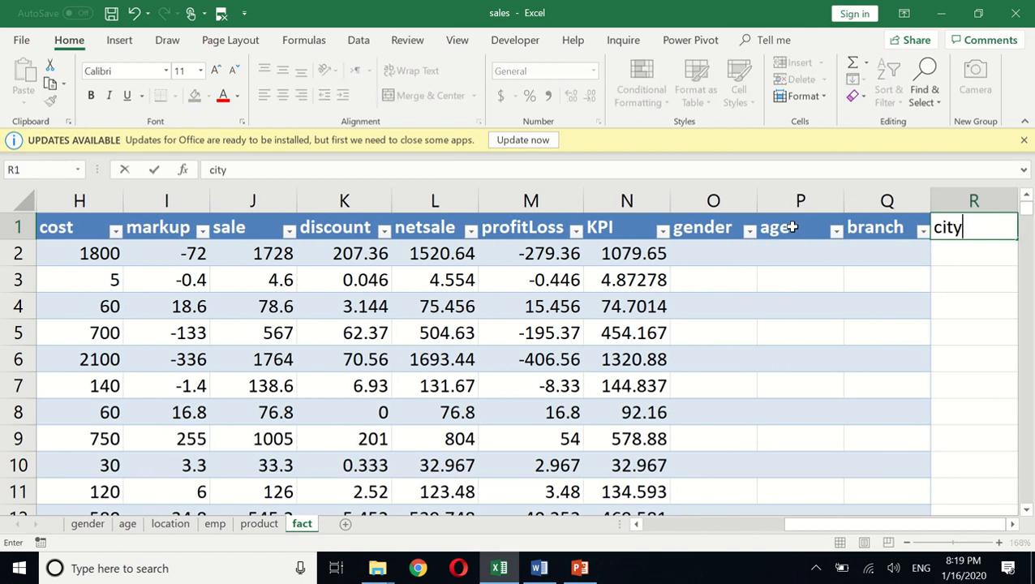
key("Tab")
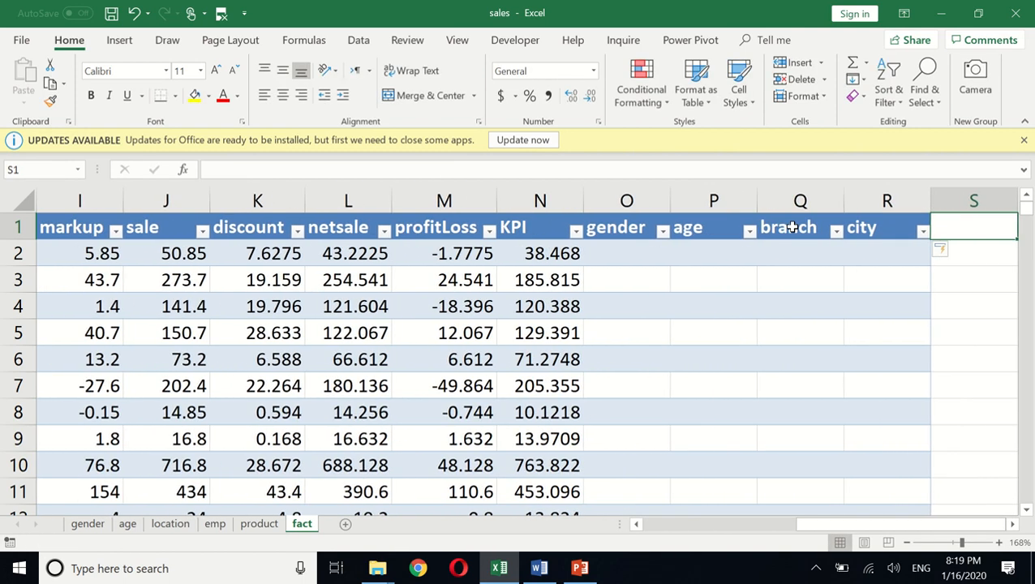
type("country")
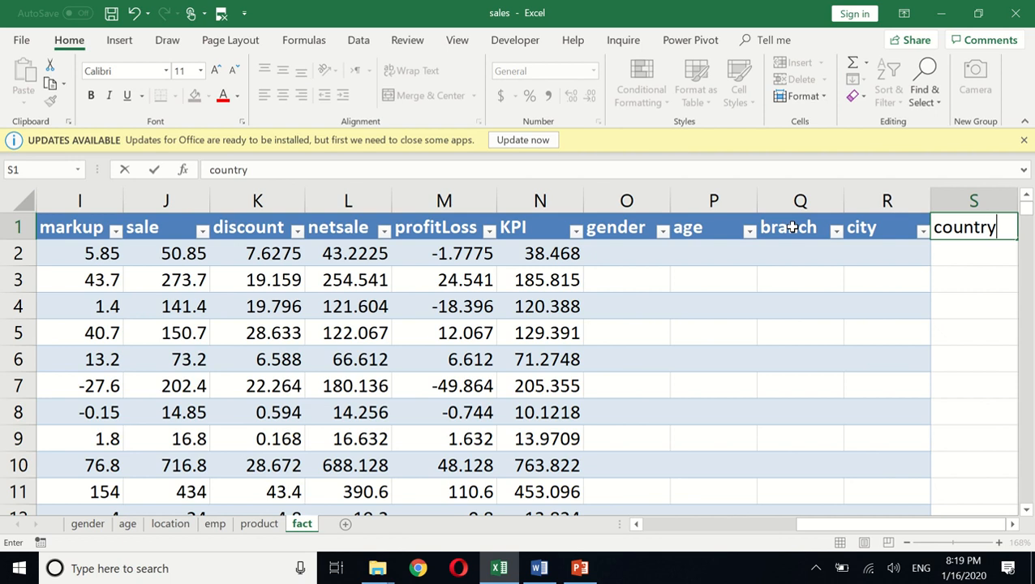
key("Tab")
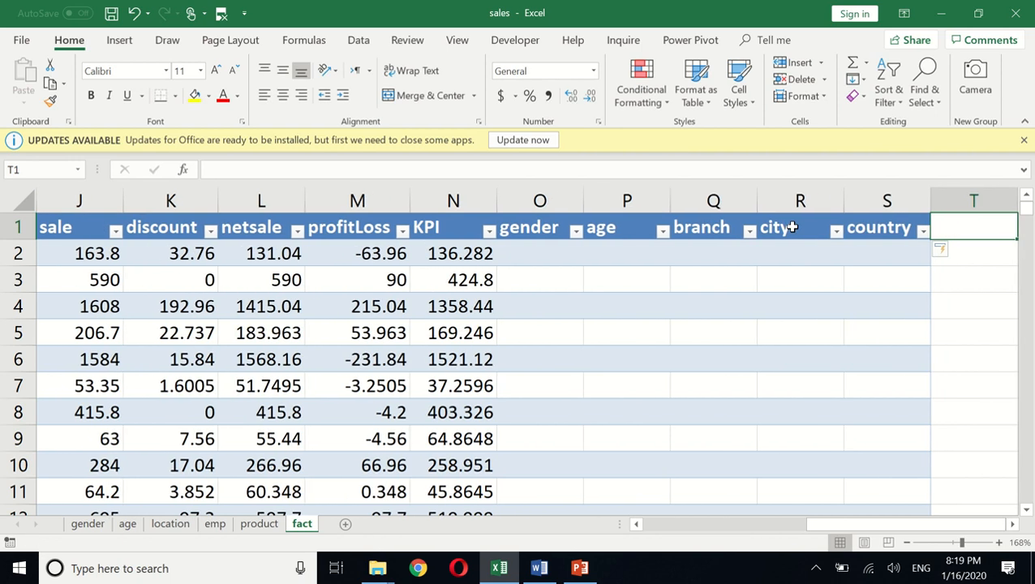
- Add the headers emp, product, subcat and cat to the fact table in cells T1 to W1
type("emp")
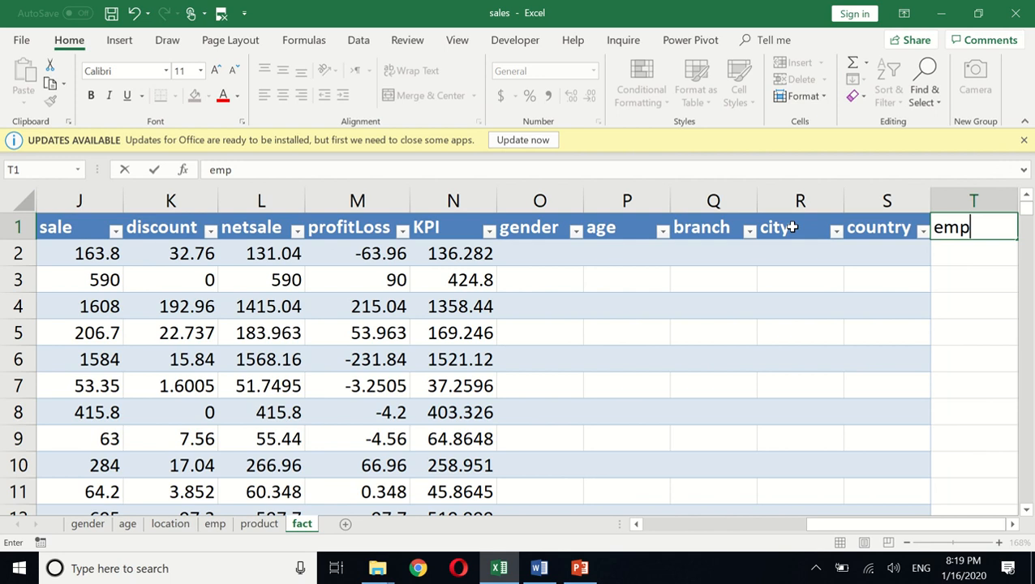
key("Tab")
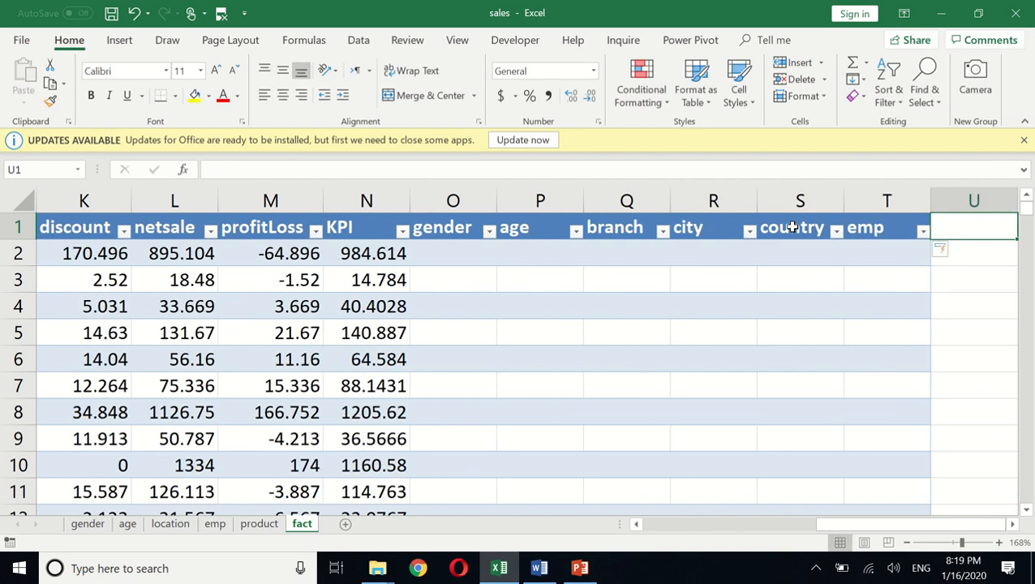
type("product")
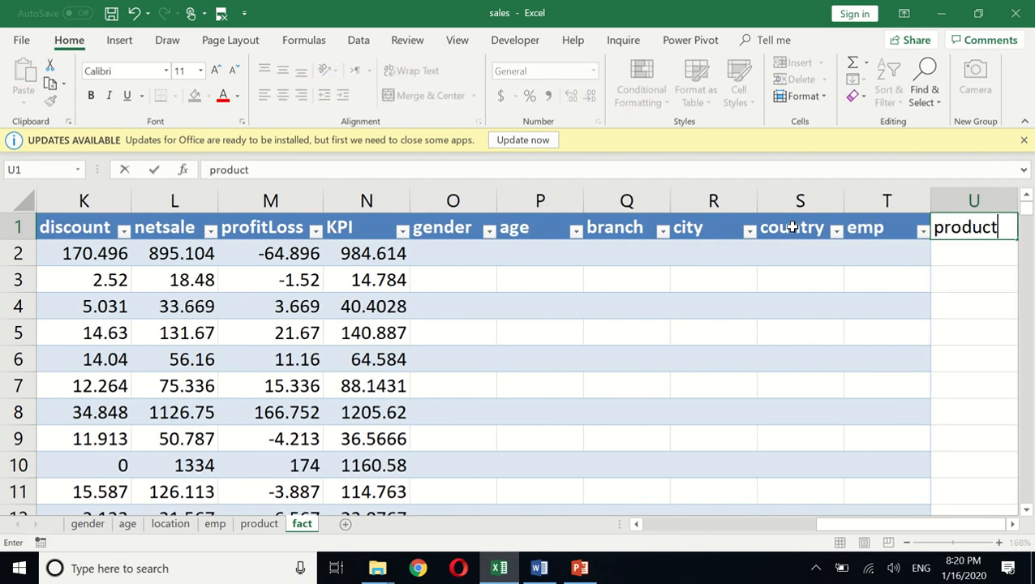
key("Tab")
type("subcat")
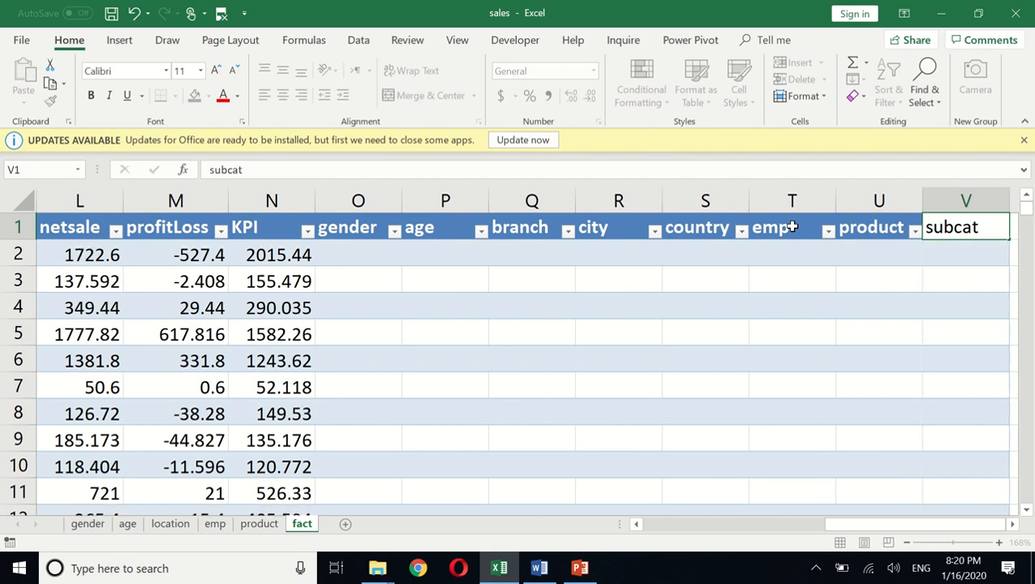
key("Tab")
type("cat")
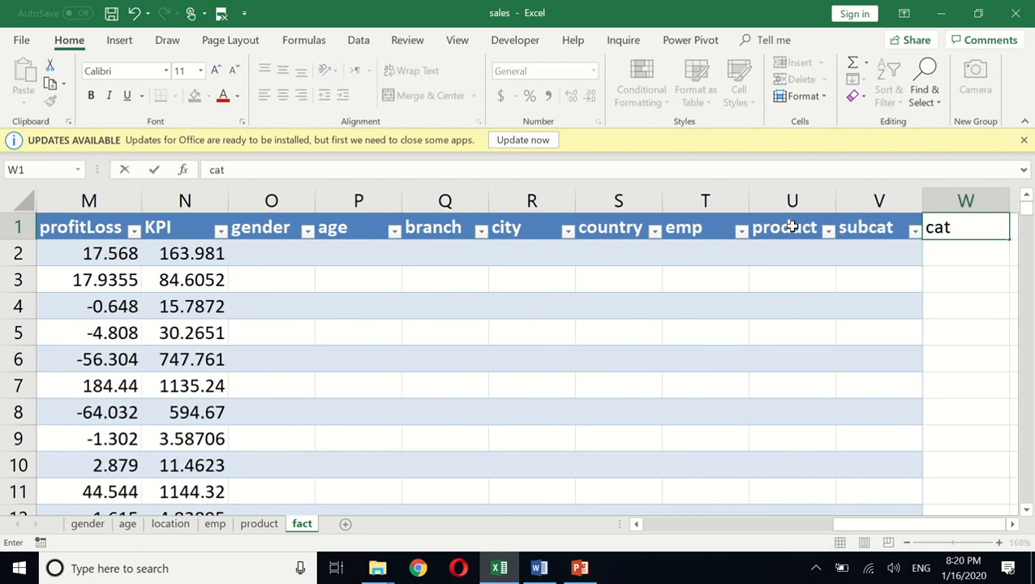
key("Tab")
- Begin a VLOOKUP formula in O2 of the gender column, using the row's gid value as the lookup value
key("Left")
key("Left")
key("Left")
key("Left")
key("Left")
key("Left")
key("Left")
key("Left")
key("Left")
key("Left")
key("Left")
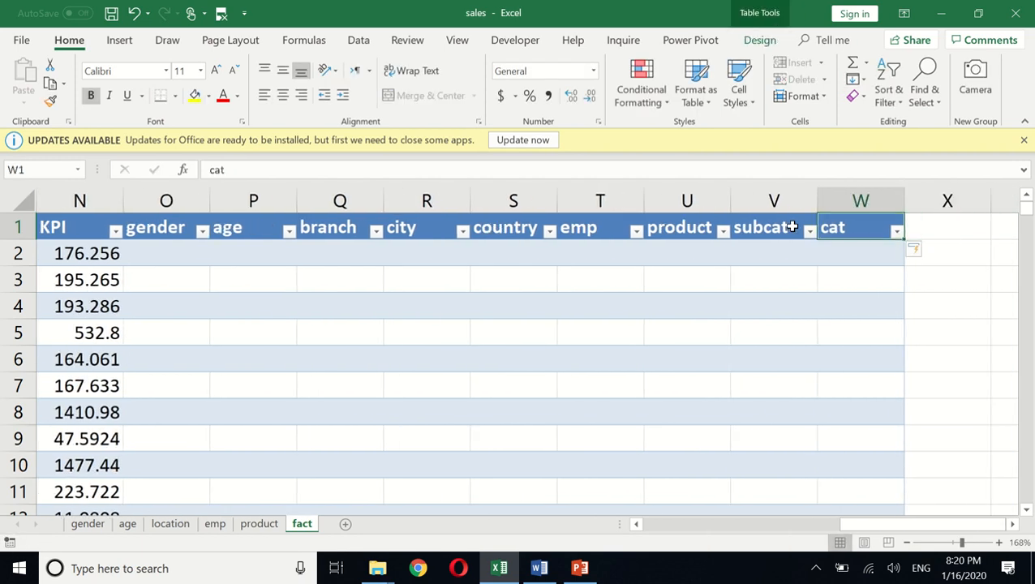
key("Right")
key("Right")
key("Down")
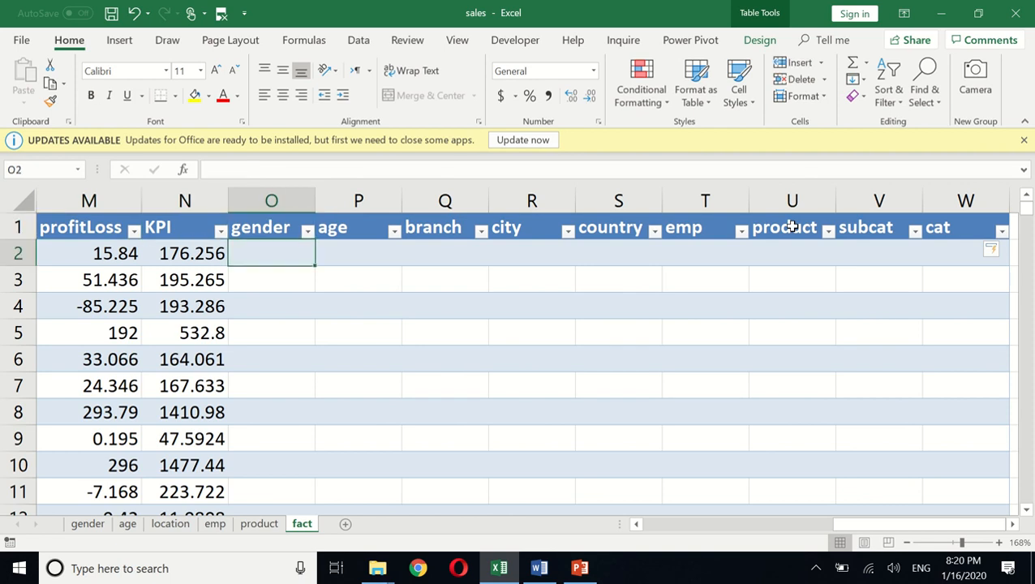
type("=vloo")
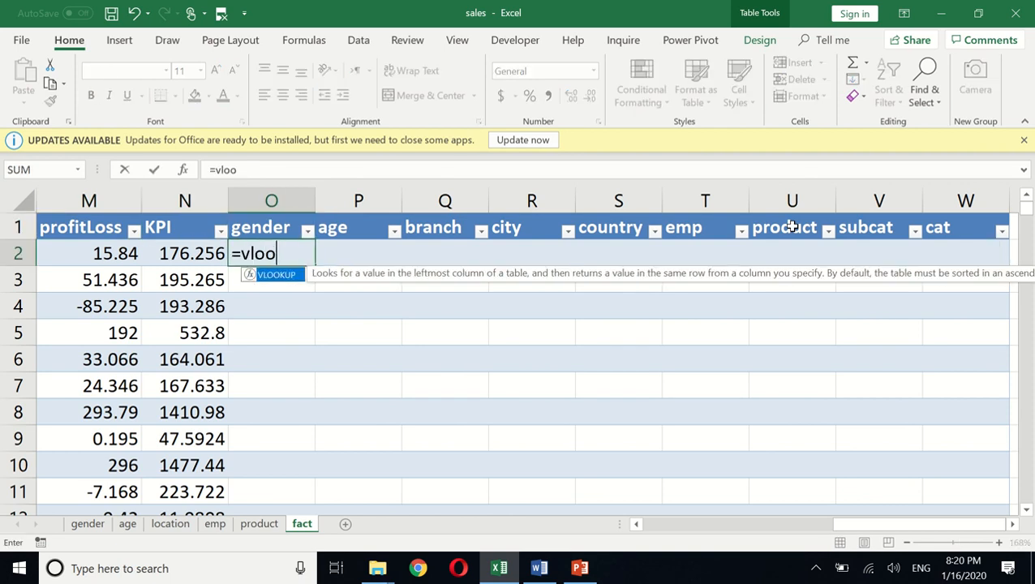
key("Tab")
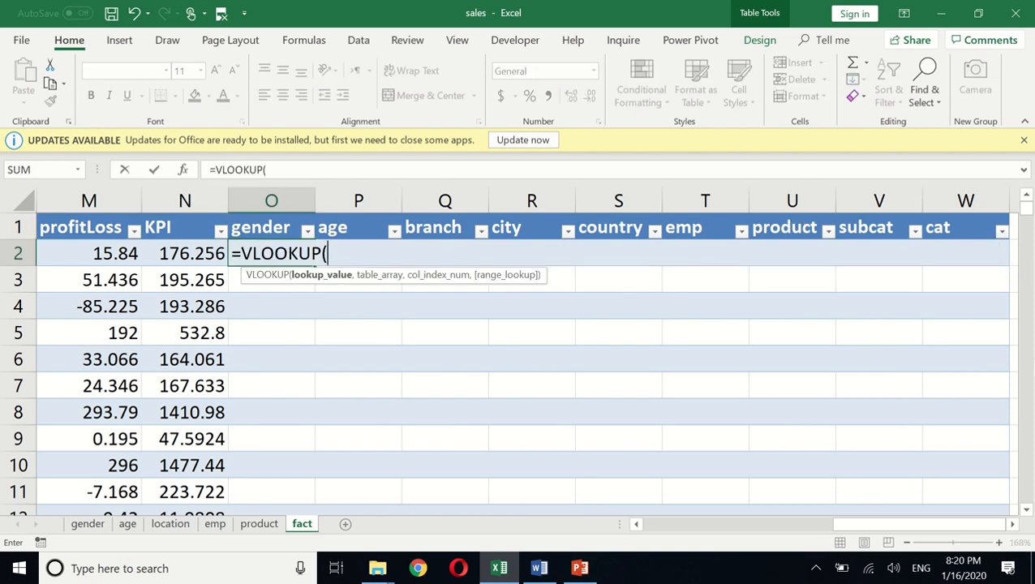
left_click_drag(914, 531, 670, 532)
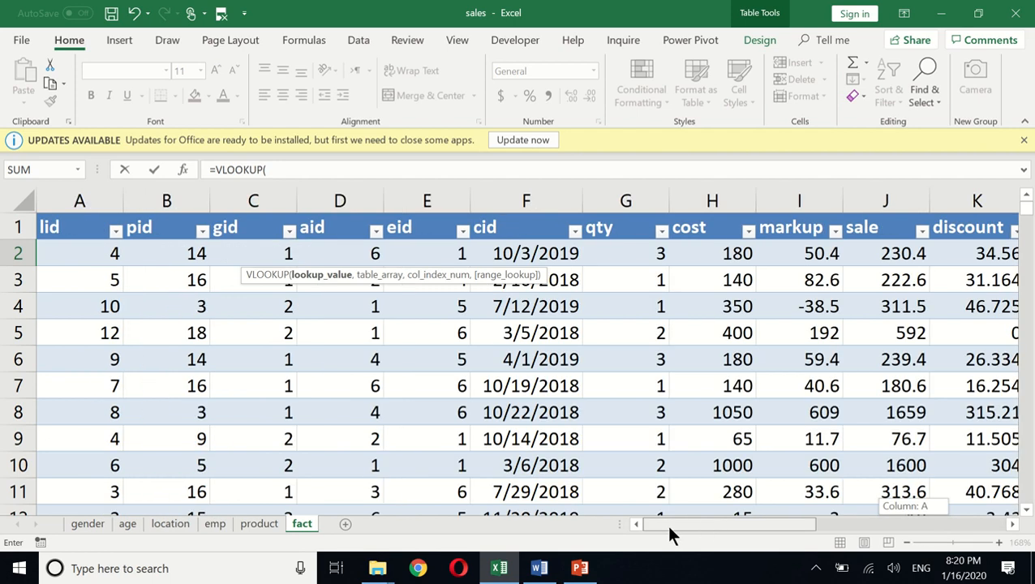
left_click(255, 253)
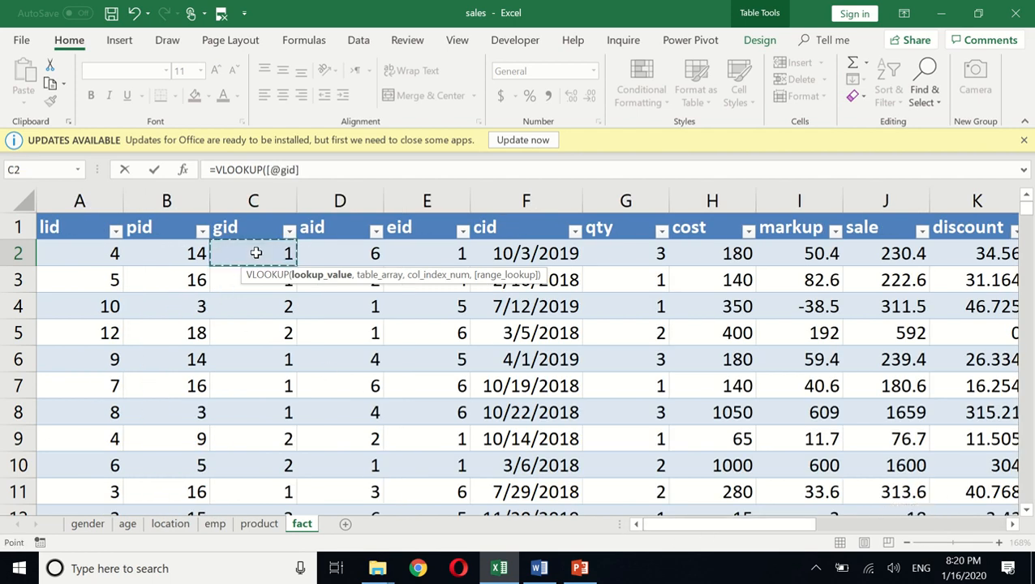
type(",")
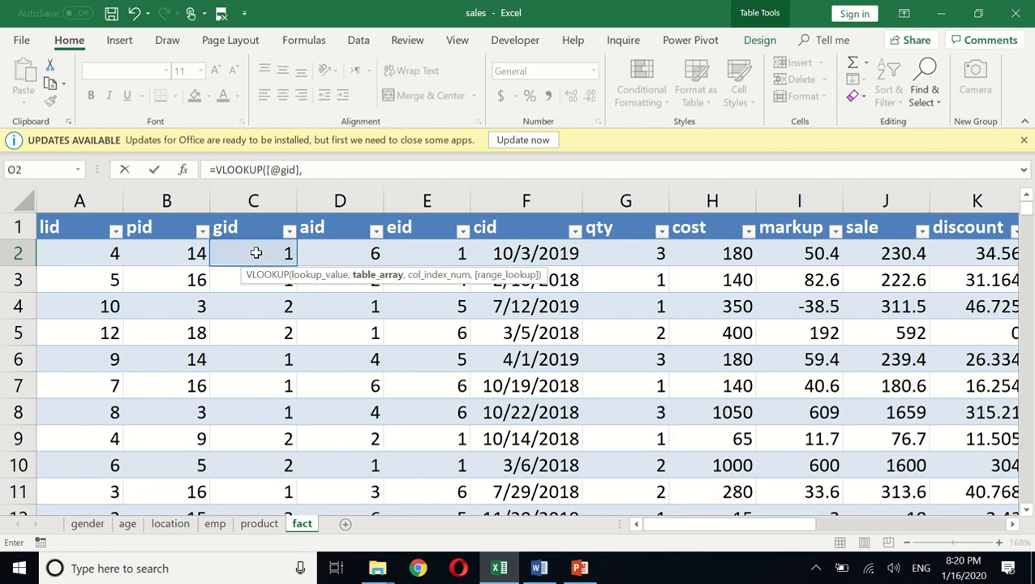
- Complete the O2 lookup with the gender table as table array, column index 2 and fa as the match argument, and enter the formula
left_click(89, 524)
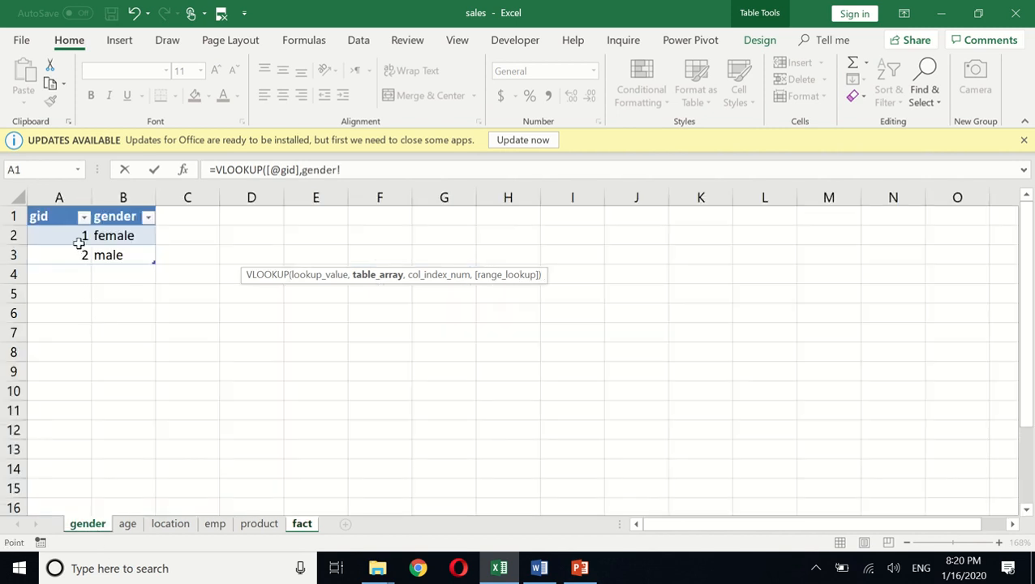
left_click_drag(79, 236, 101, 257)
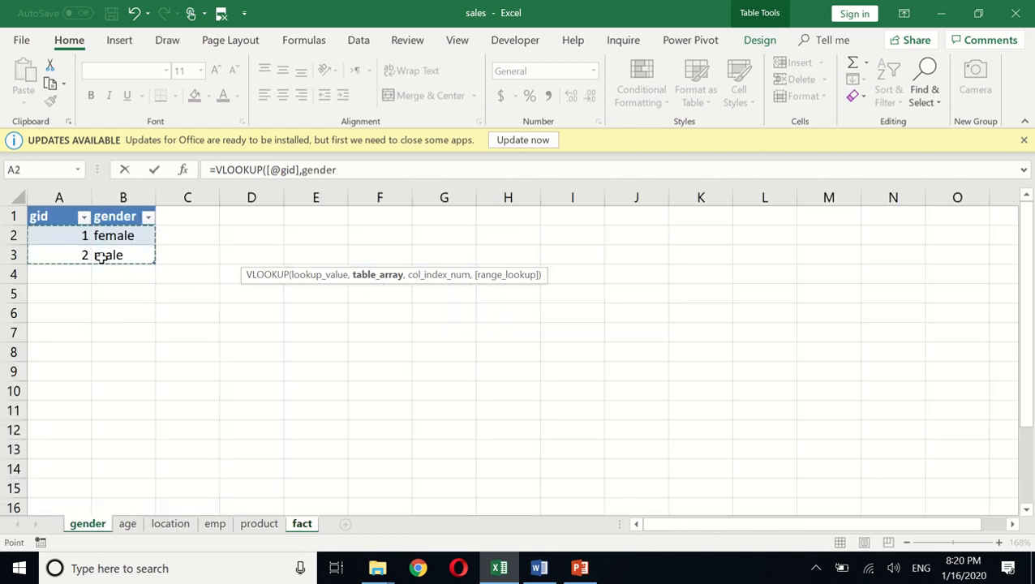
type(",")
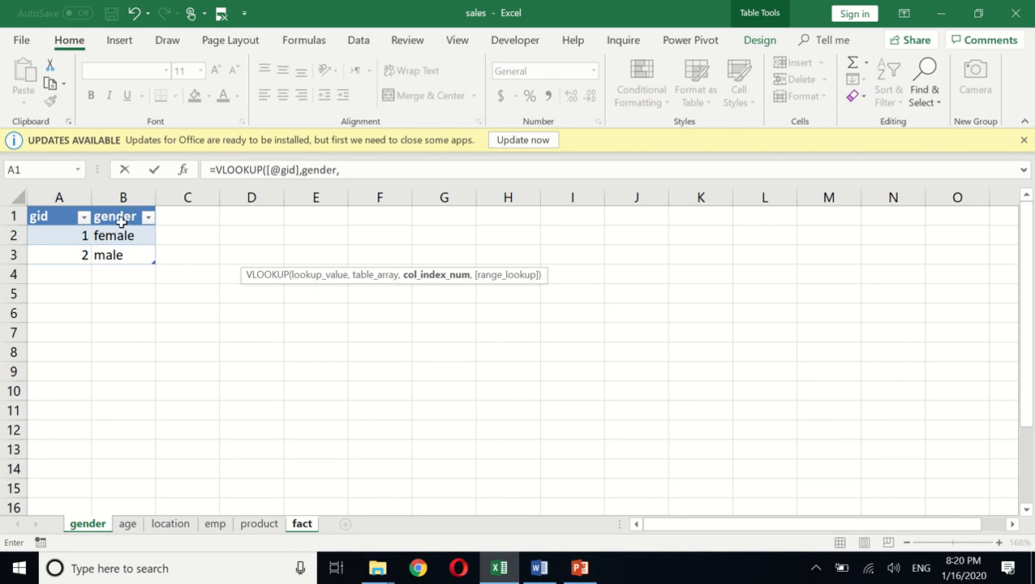
type("2,fa")
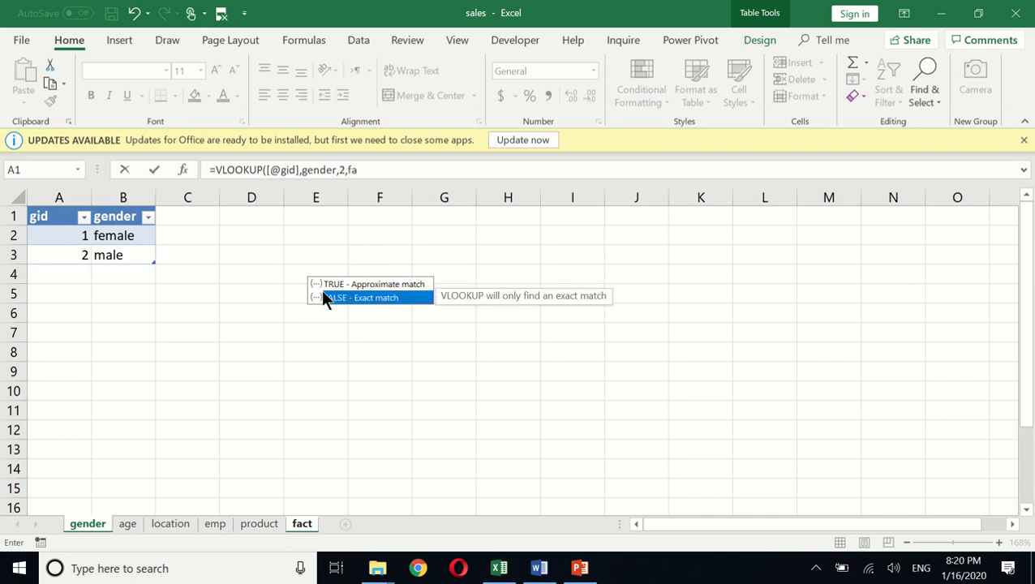
key("Return")
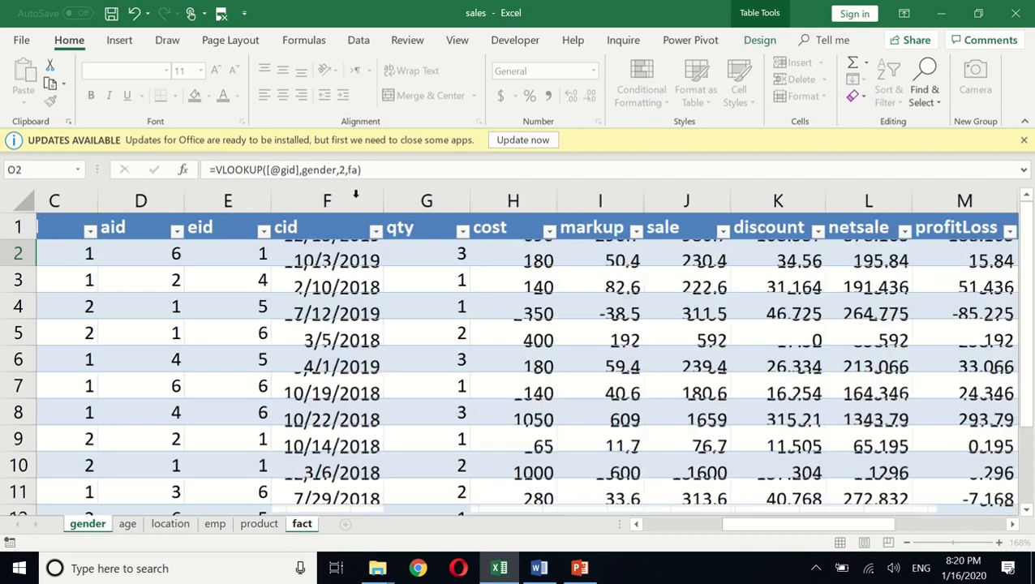
- Replace the fa match argument in the O2 gender lookup formula with FALSE and enter the corrected formula
left_click(349, 171)
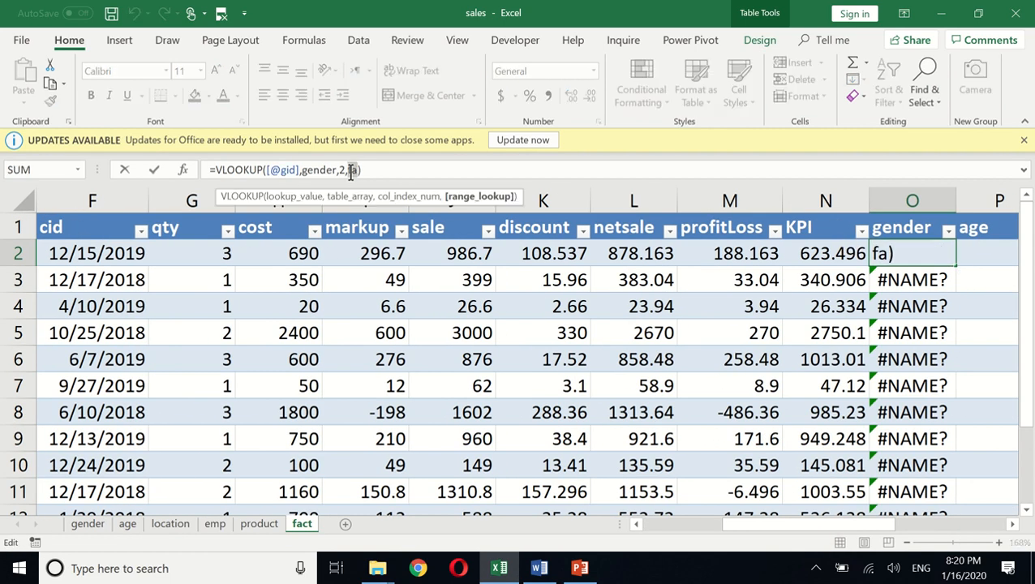
double_click(350, 170)
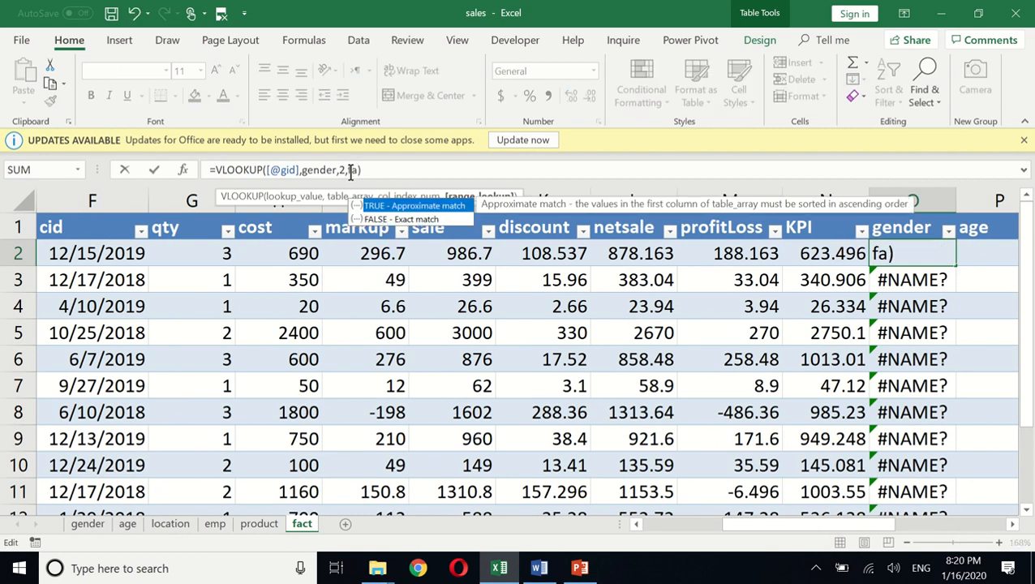
type("false")
key("Return")
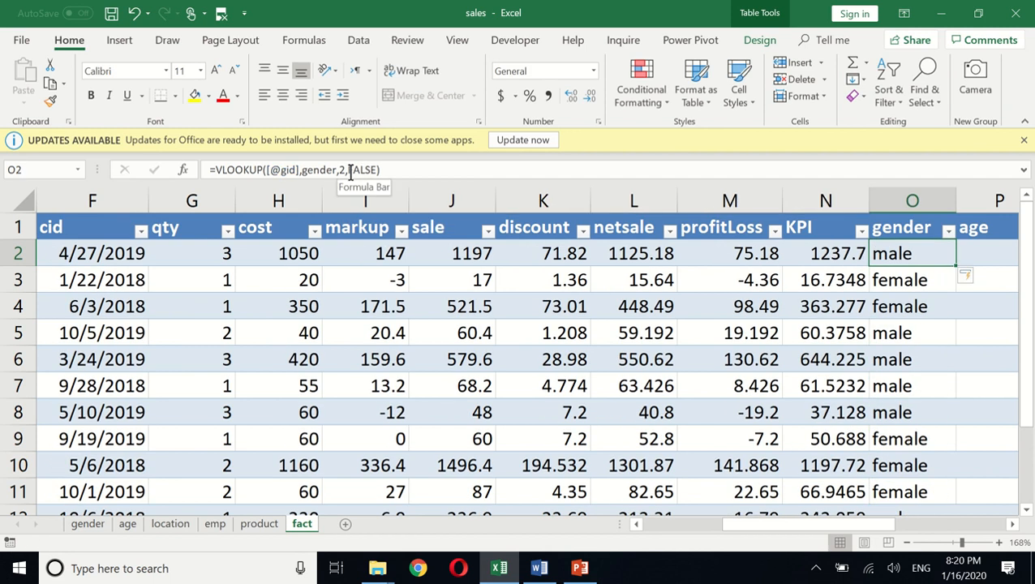
- Begin a VLOOKUP formula in P2 of the age column, using the row's aid value as the lookup value
key("Right")
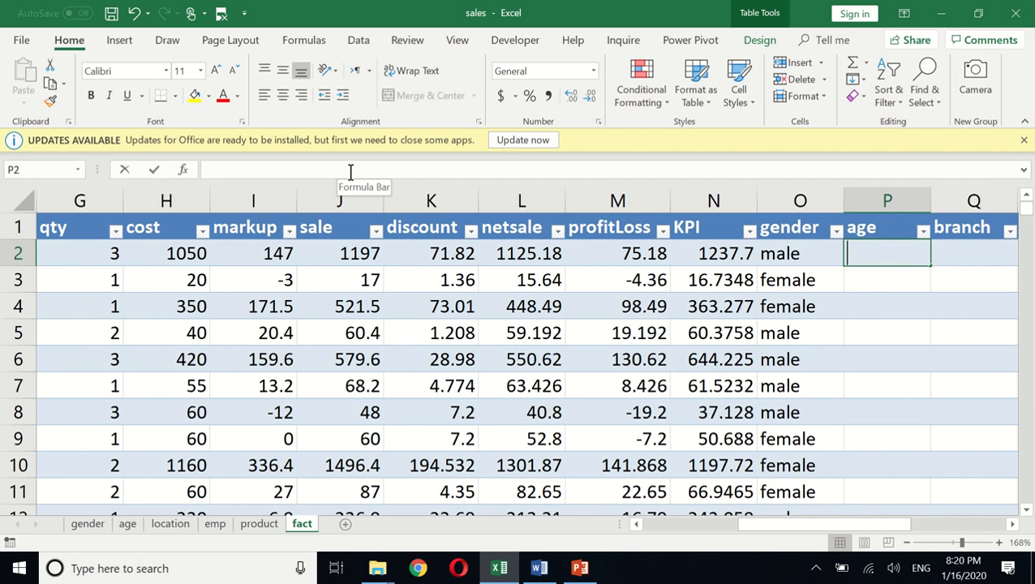
type("=vloo")
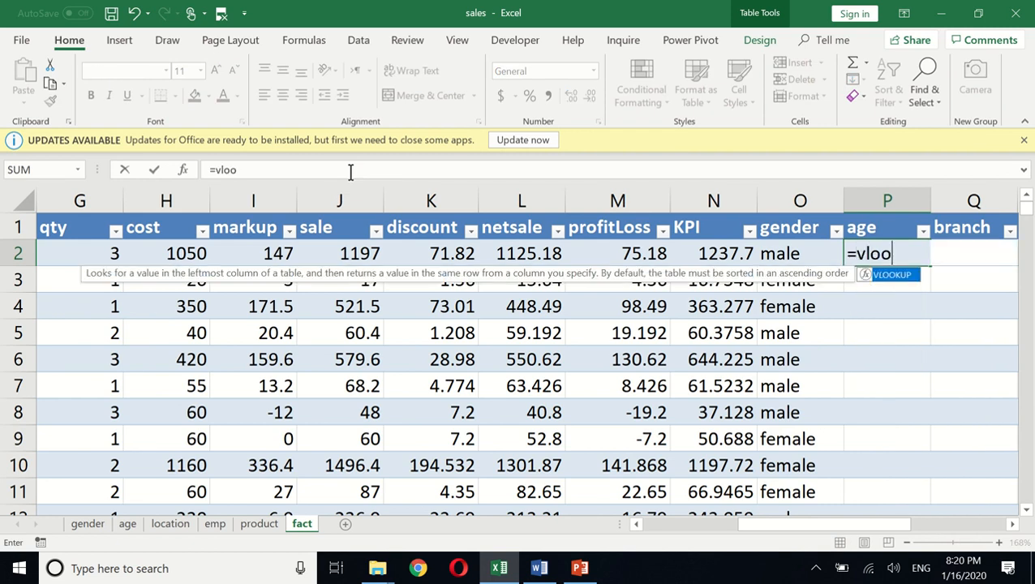
key("Tab")
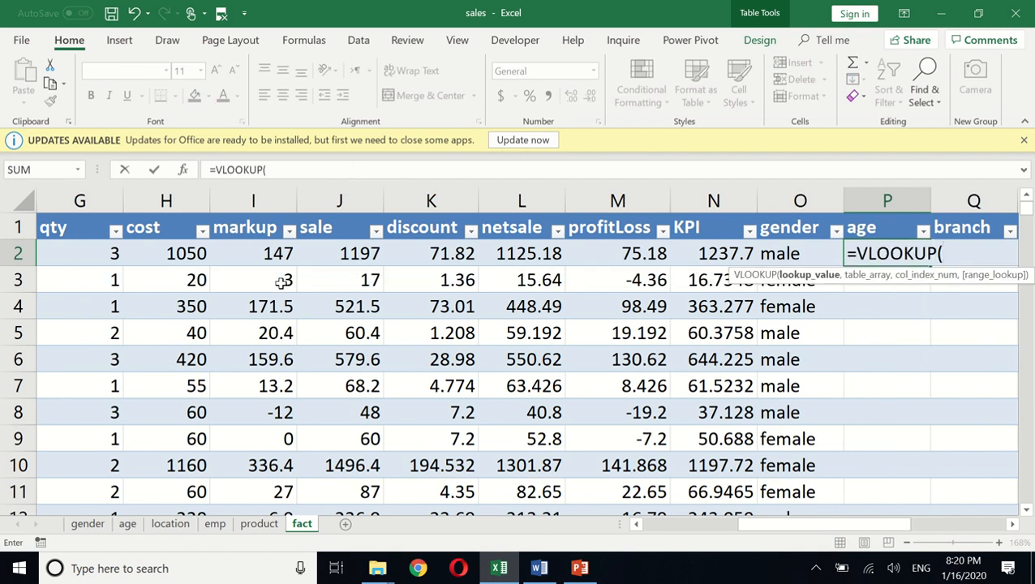
left_click_drag(769, 523, 535, 494)
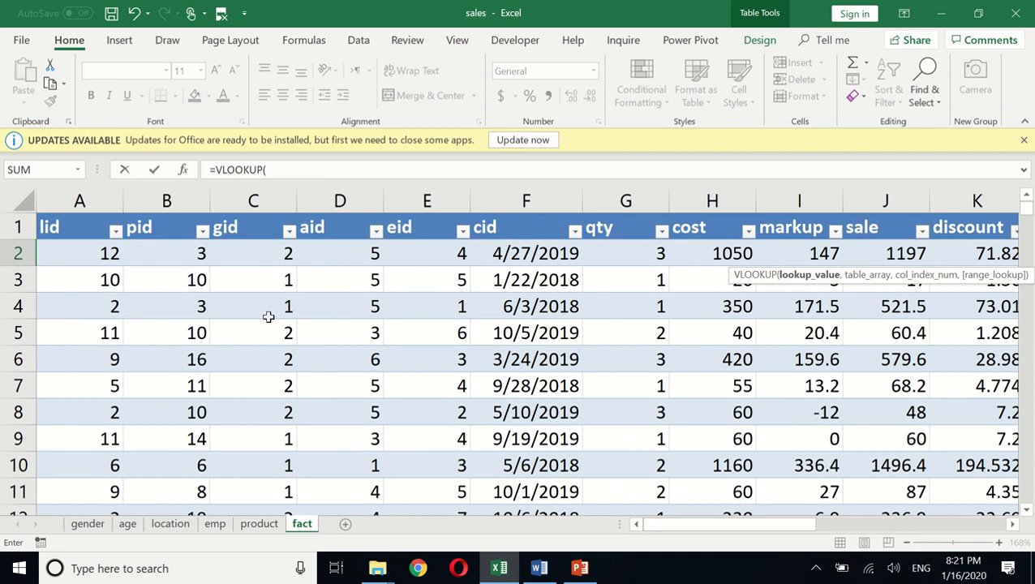
left_click(331, 258)
type(",")
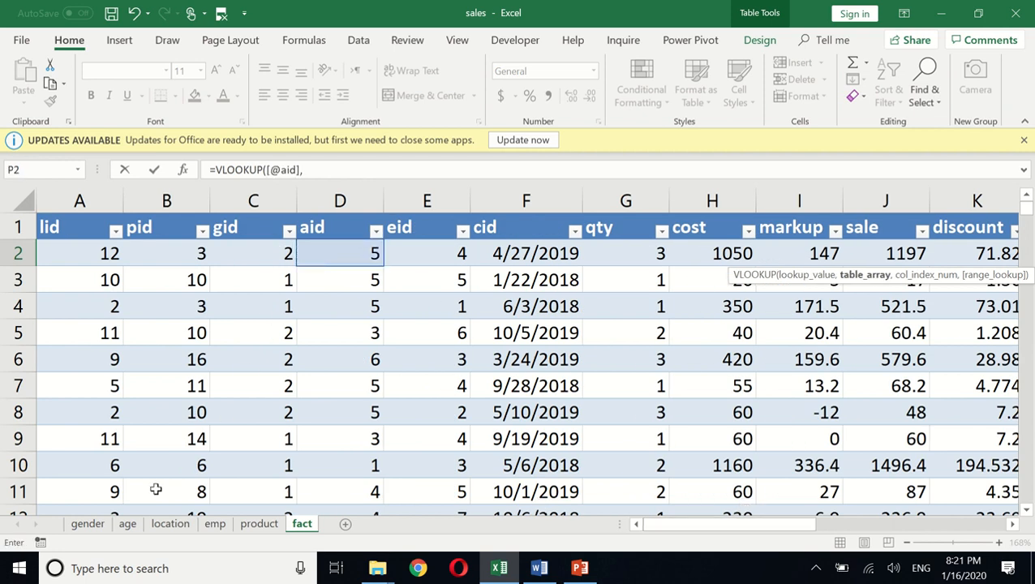
- Complete the P2 lookup with the age table as table array, column index 2 and FALSE for exact match, and enter the formula
left_click(128, 523)
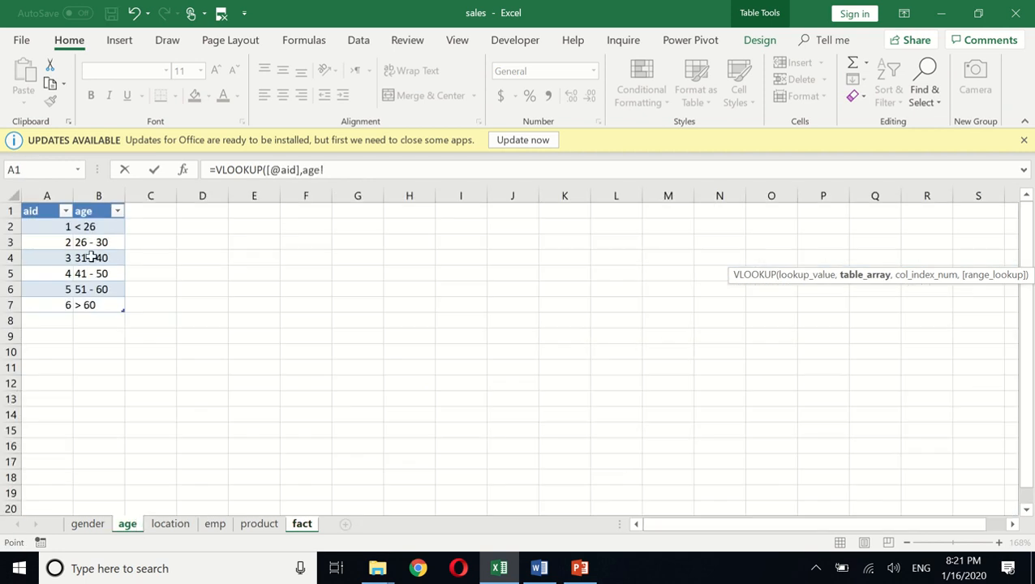
left_click_drag(51, 227, 93, 302)
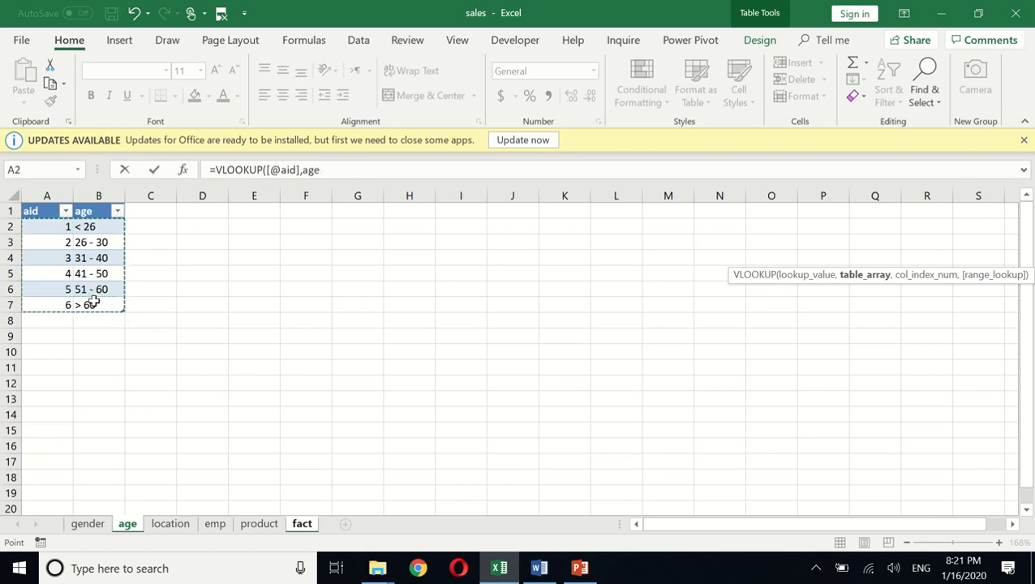
left_click(325, 174)
type(",")
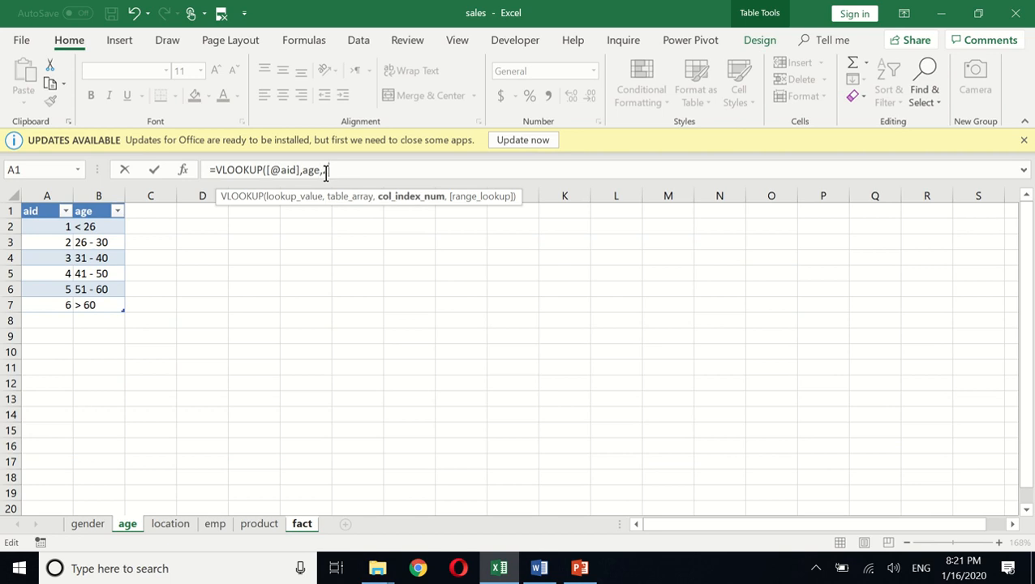
type("2,fals")
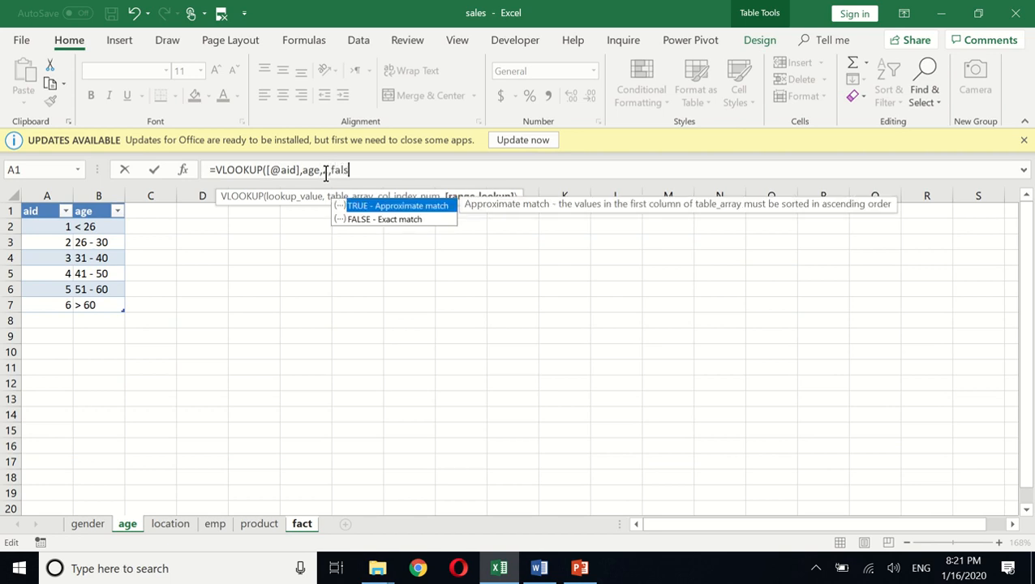
key("Down")
key("Tab")
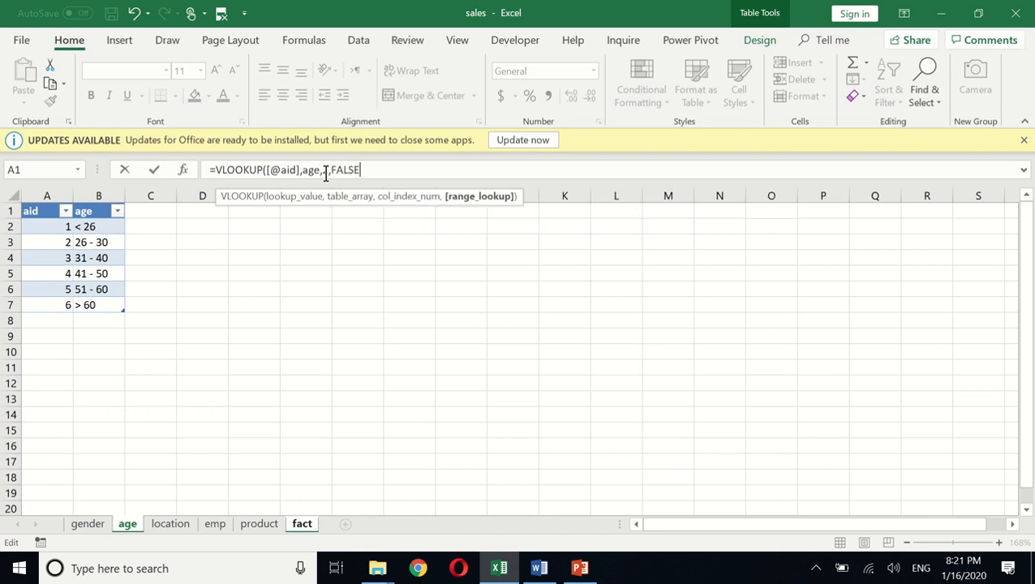
key("Return")
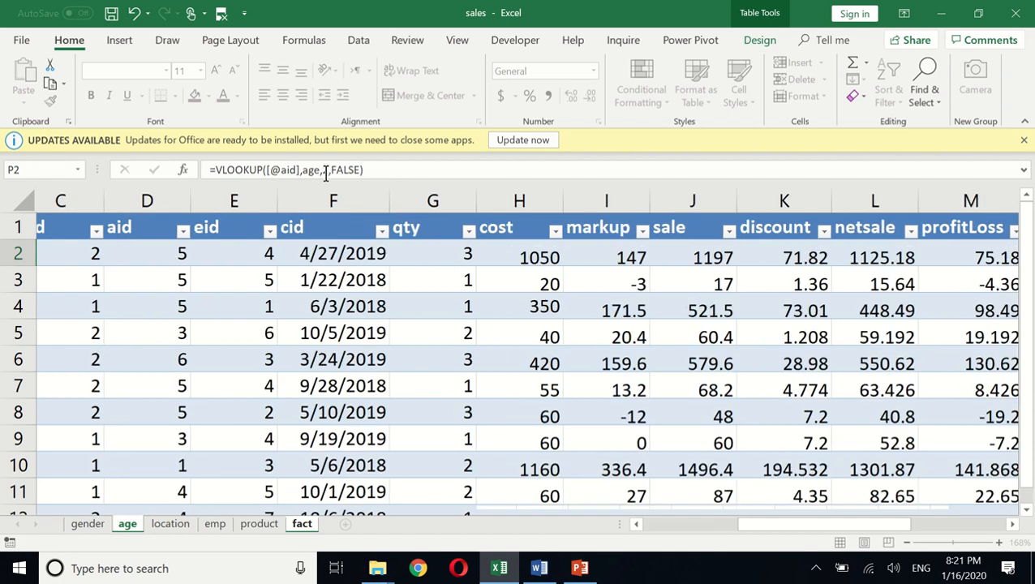
- Begin a VLOOKUP formula in Q2 of the branch column, using the row's lid value as the lookup value
key("Right")
key("Left")
key("Left")
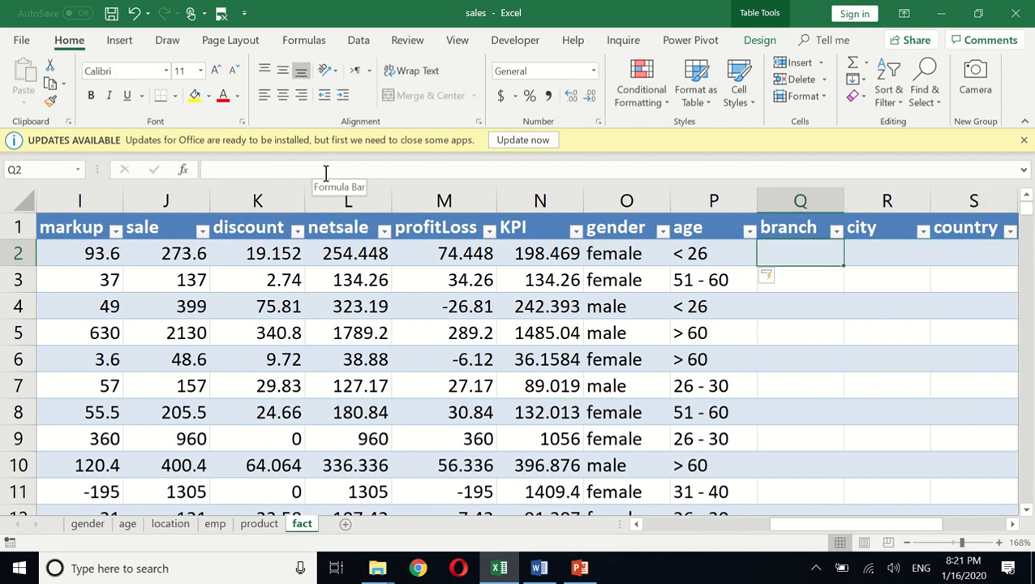
type("=vl")
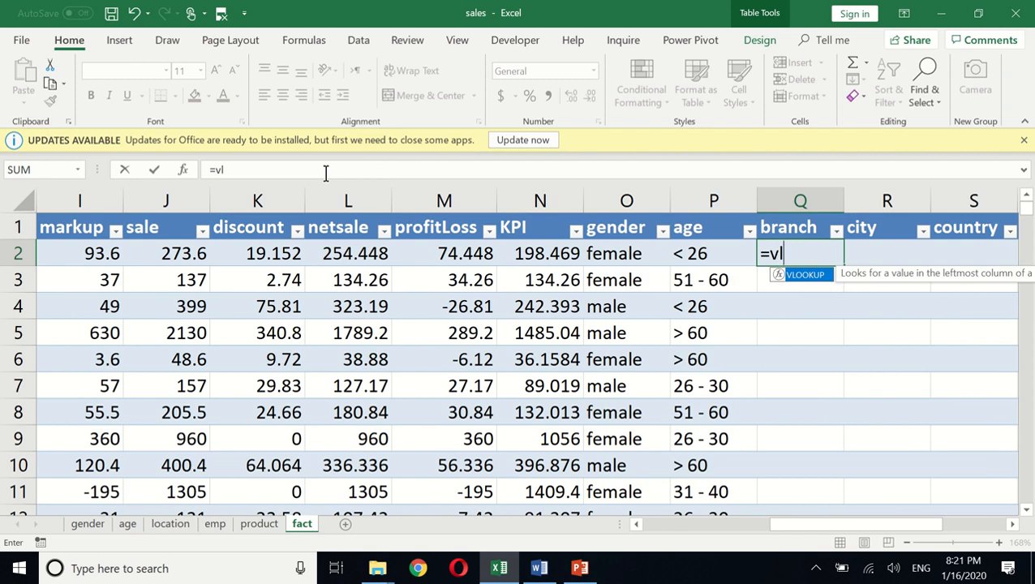
type("o")
key("Tab")
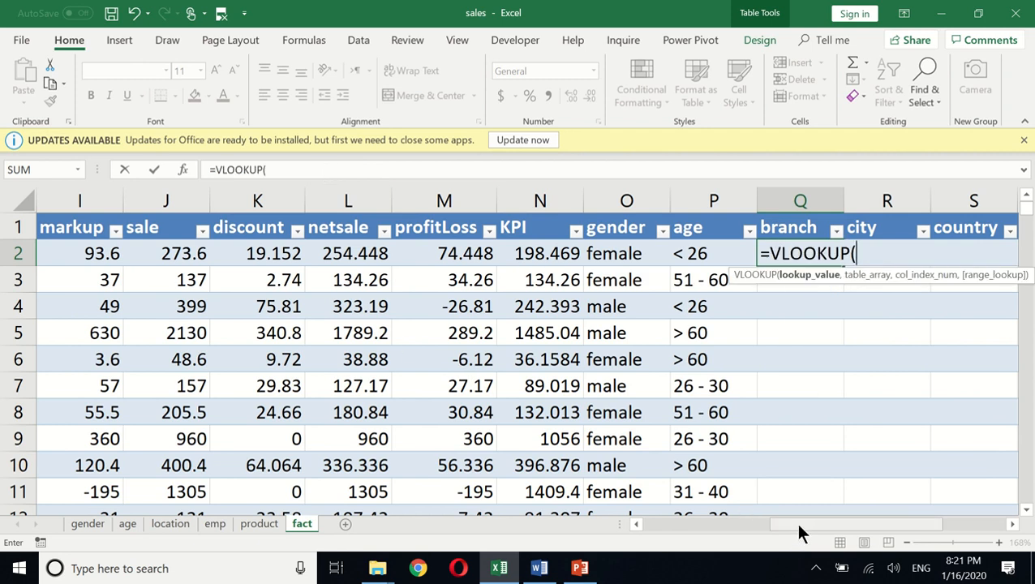
left_click_drag(801, 532, 610, 519)
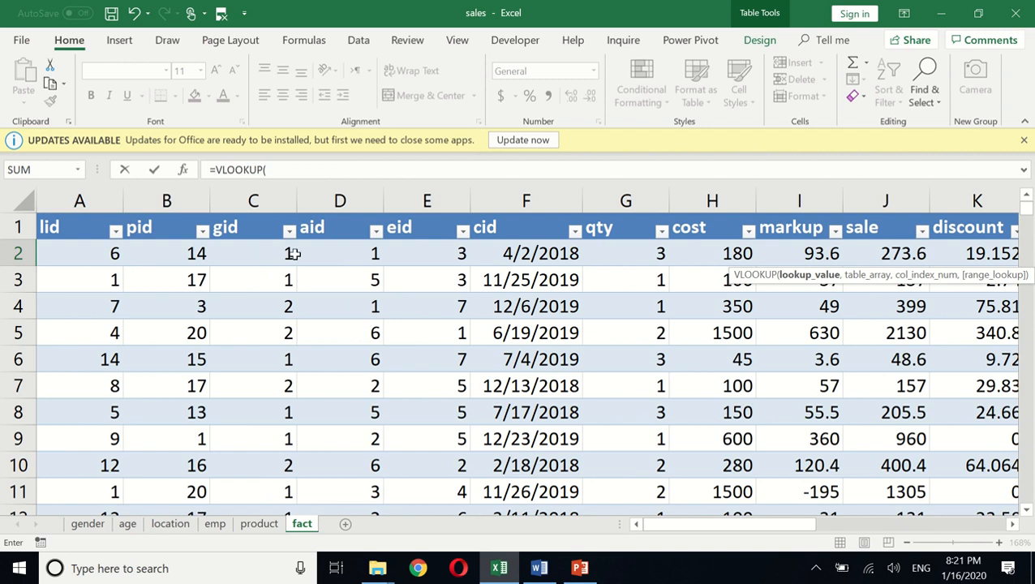
left_click(97, 258)
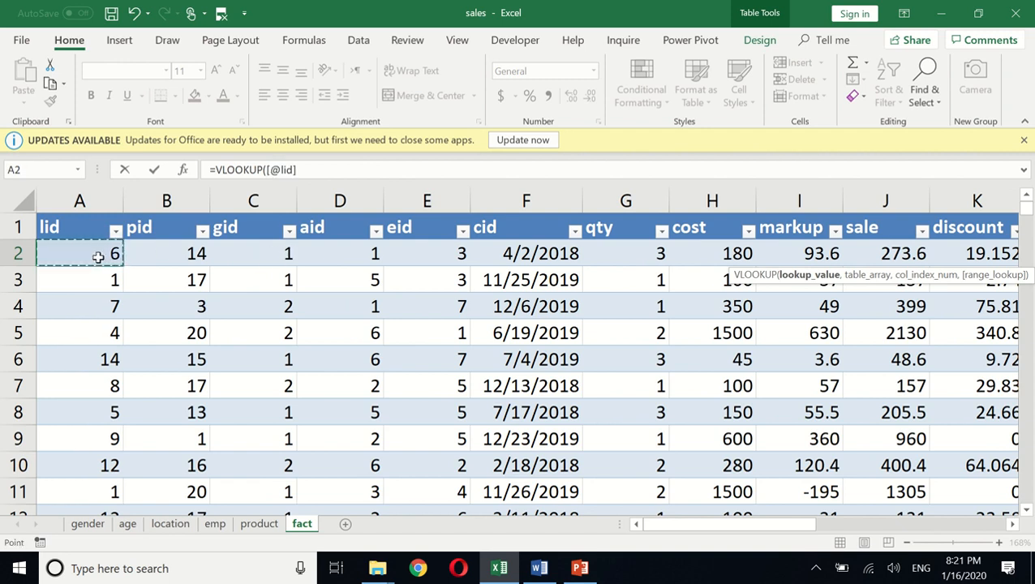
type(",")
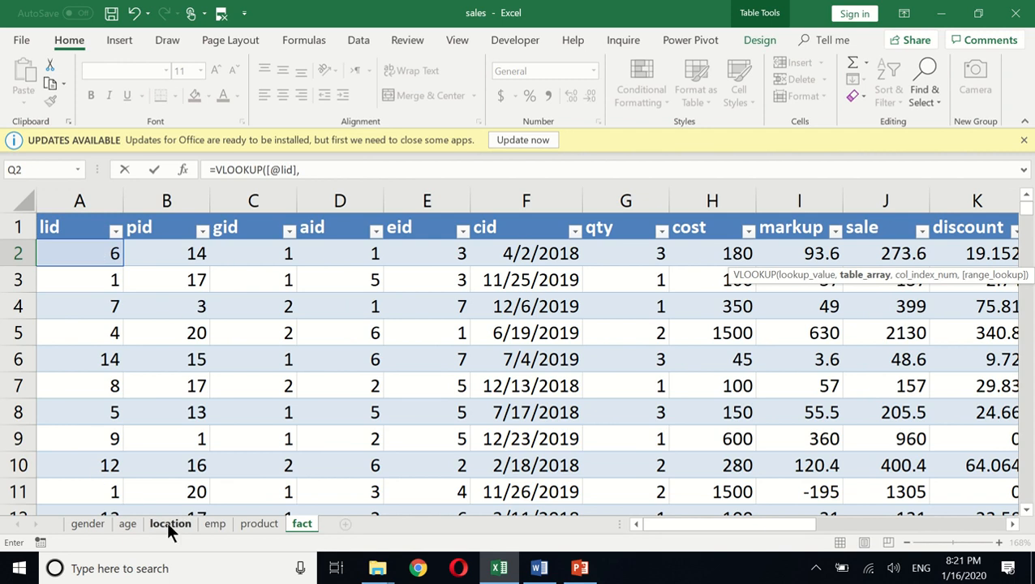
- Complete the Q2 lookup with the location table as table array, column index 2 and FALSE for exact match, and enter the formula
left_click(169, 523)
left_click_drag(50, 225, 208, 426)
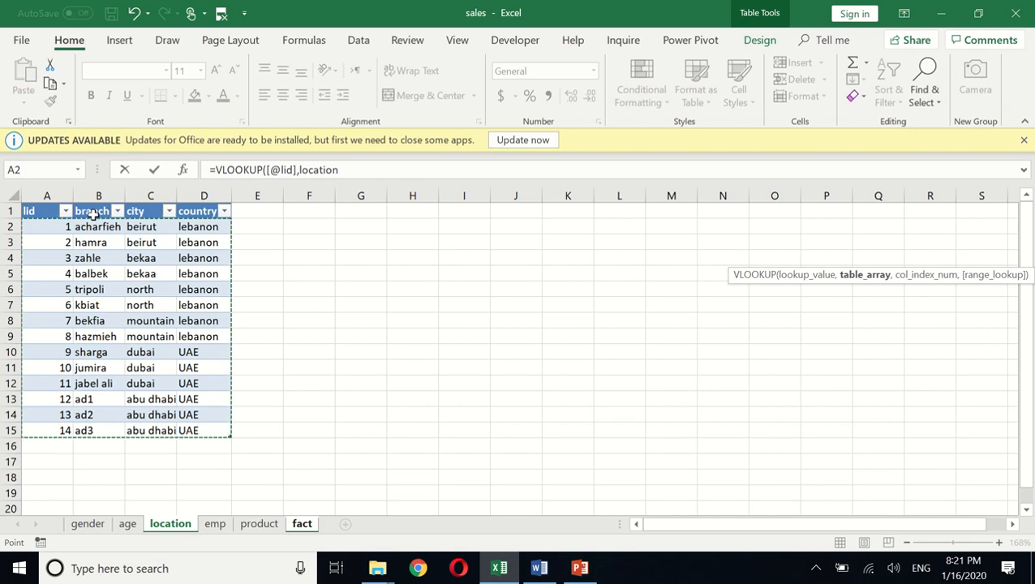
type(",2")
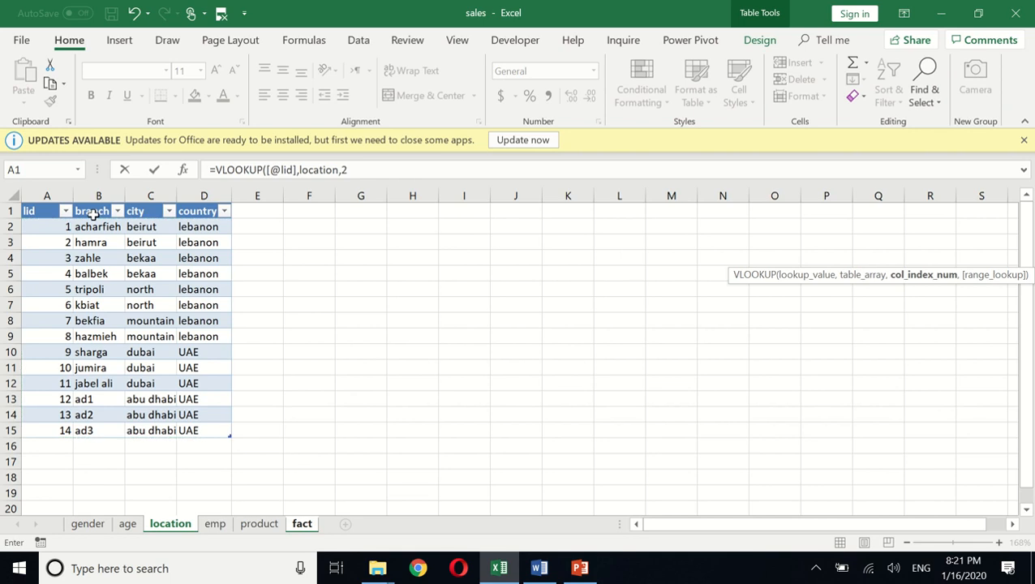
type(",")
key("Down")
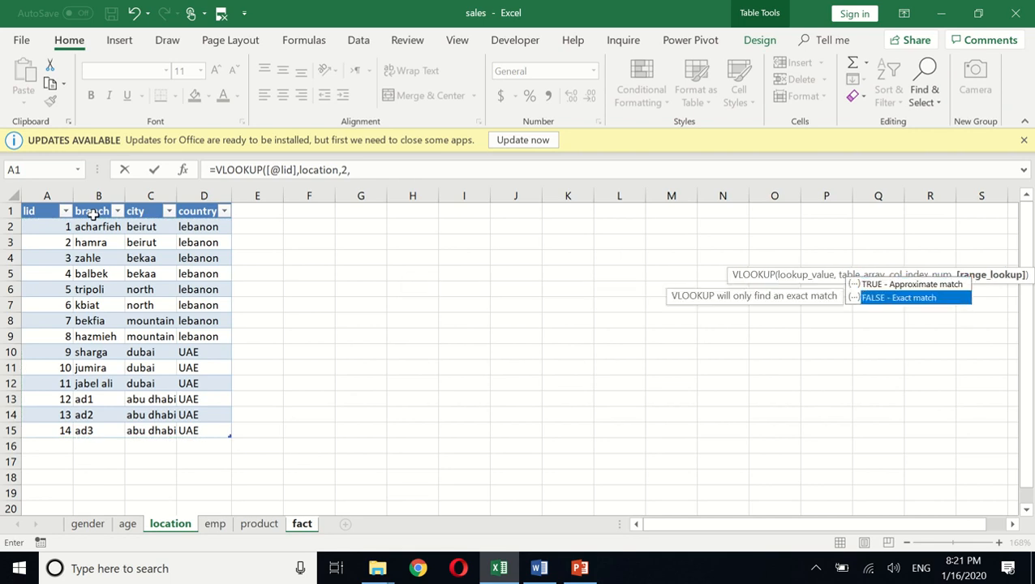
key("Tab")
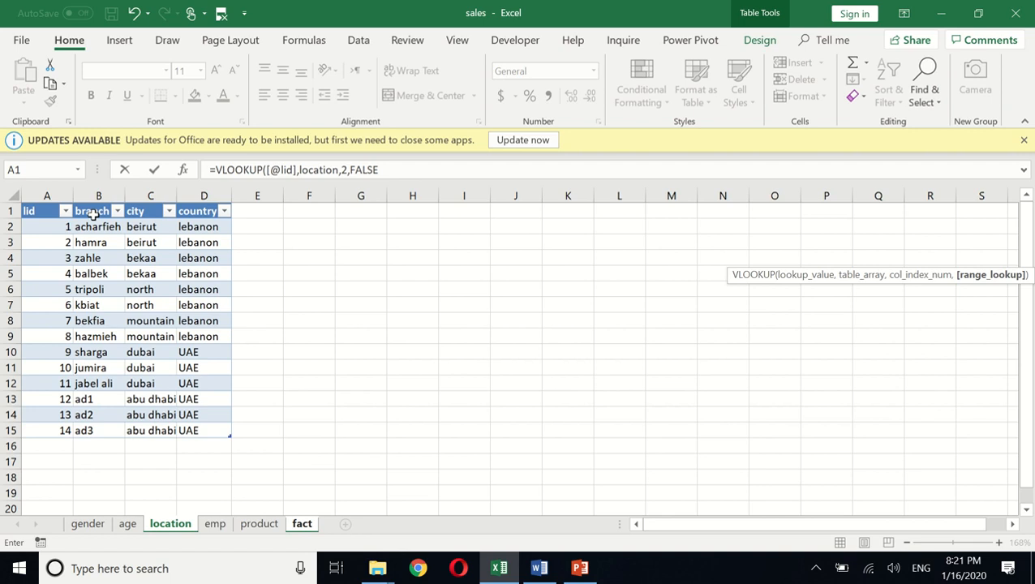
type(")")
key("Return")
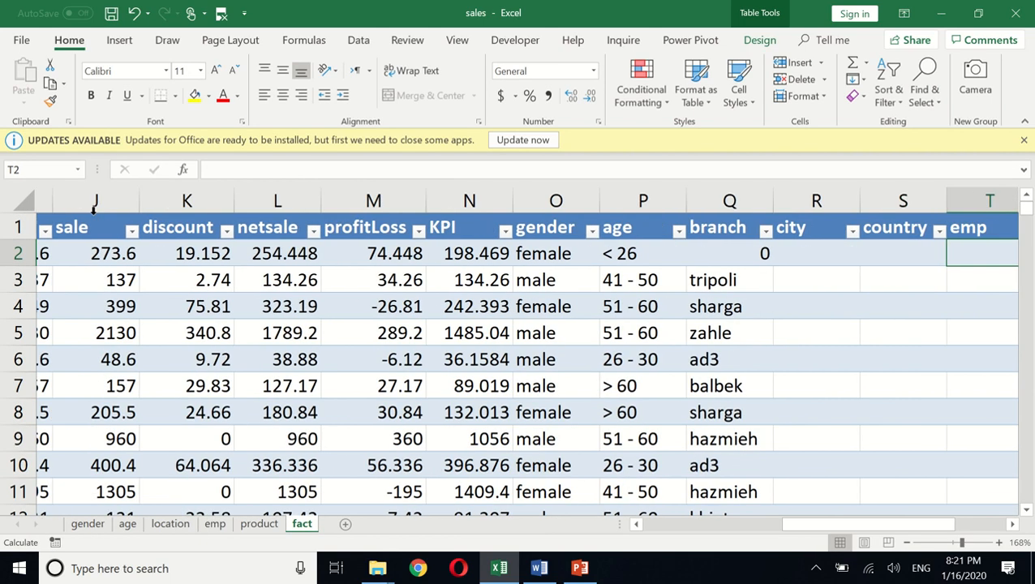
- Copy the branch lookup formula text from Q2 and paste it into R2 of the city column
key("Left")
key("Left")
key("Left")
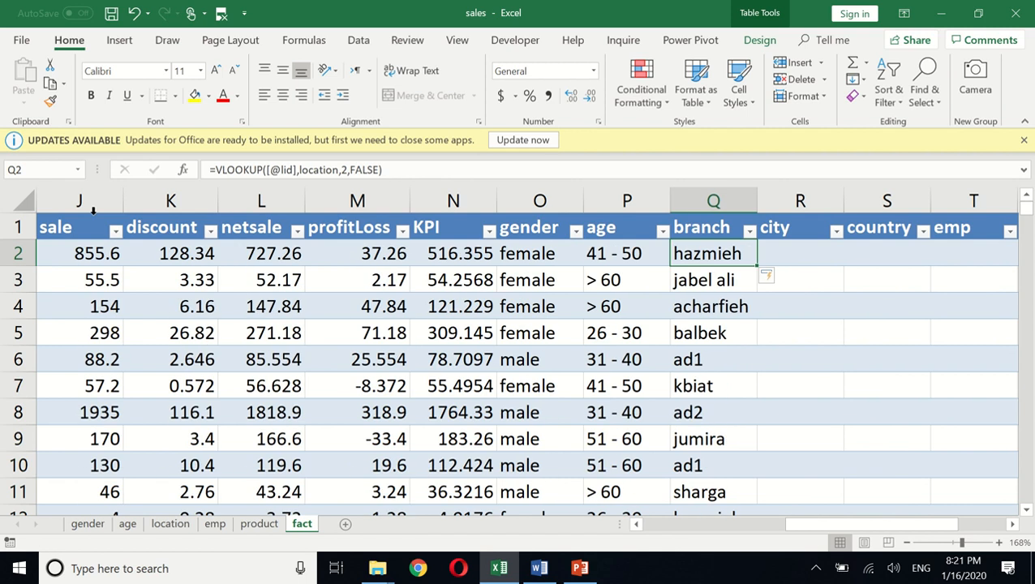
key("Right")
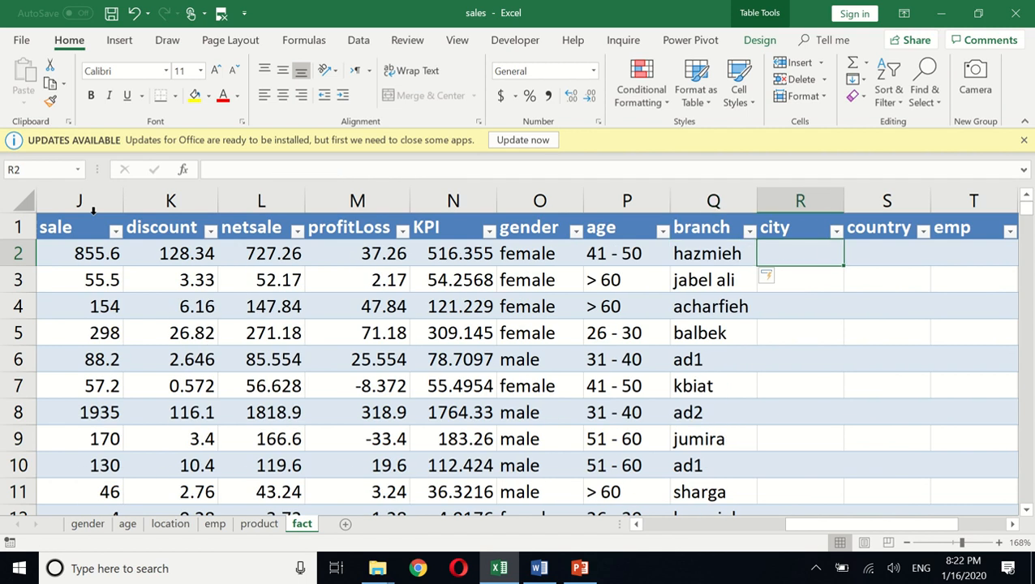
key("Left")
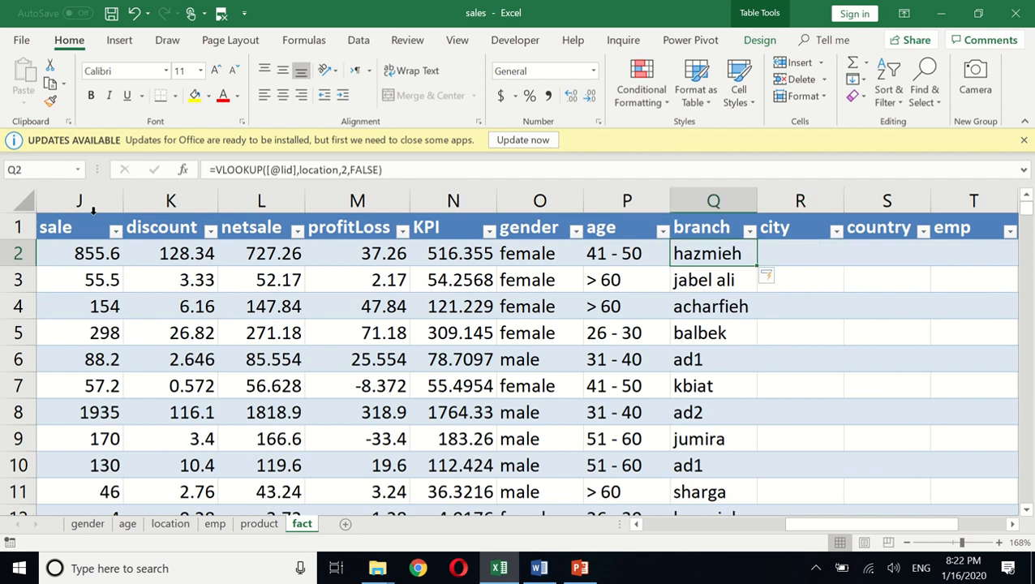
left_click(382, 170)
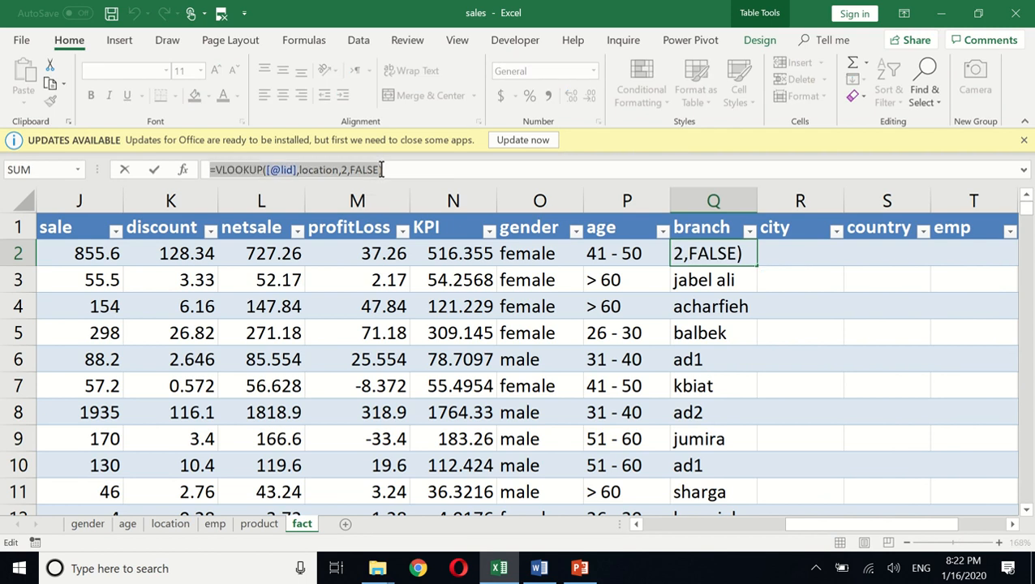
key("ctrl+Return")
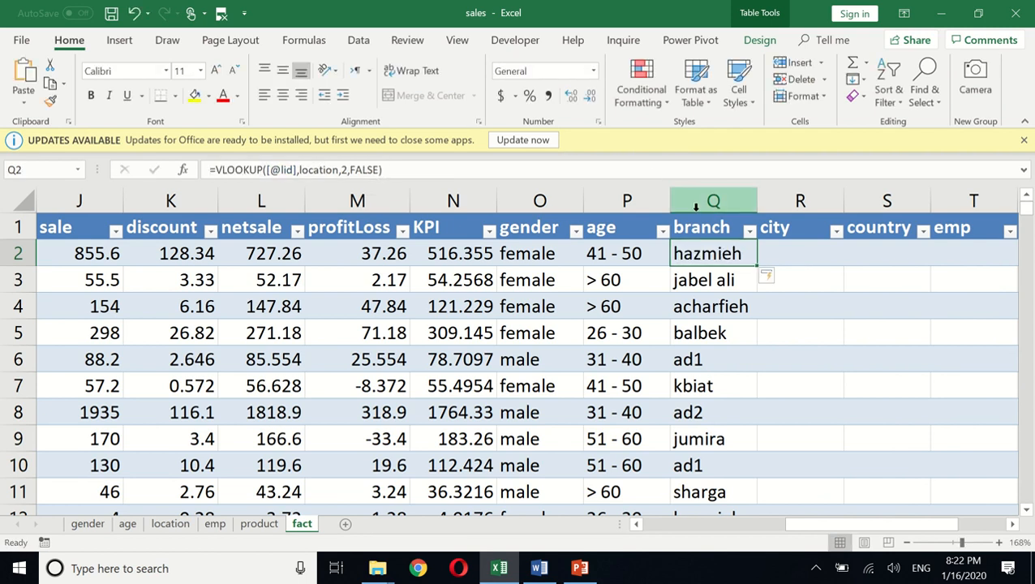
left_click(792, 246)
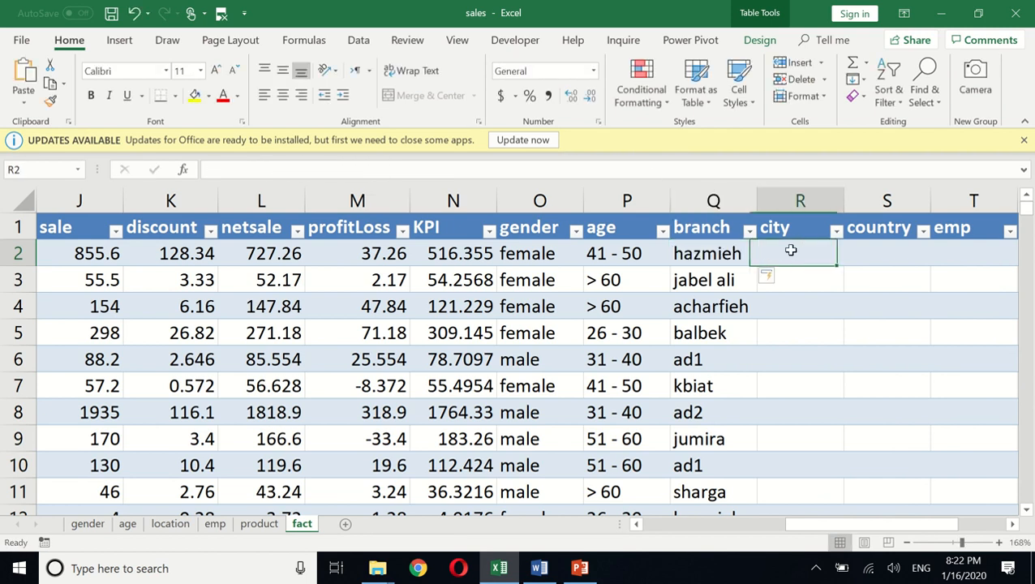
left_click(440, 168)
type("=VLOOKUP([@lid],location,2,FALSE)")
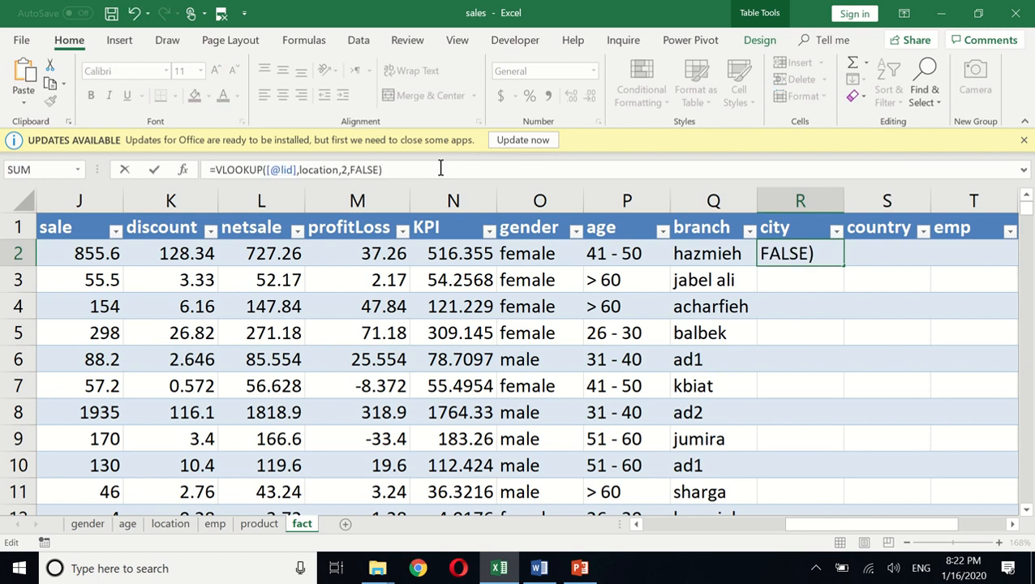
- Set the column index in the R2 city lookup formula to 3 and enter the formula
key("Left")
key("Left")
key("Left")
key("Left")
key("Left")
key("Left")
key("Left")
key("Left")
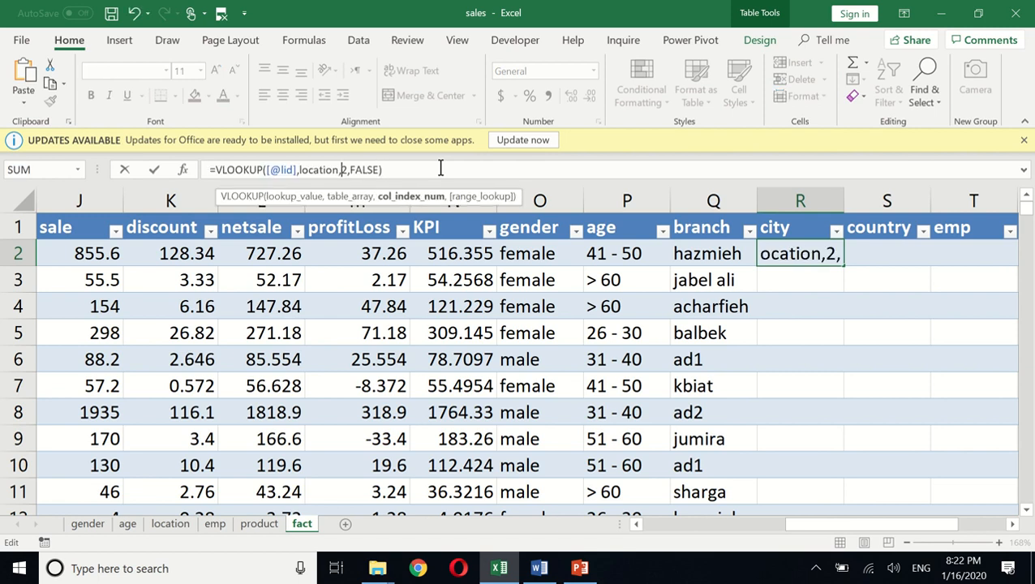
key("Delete")
type("3")
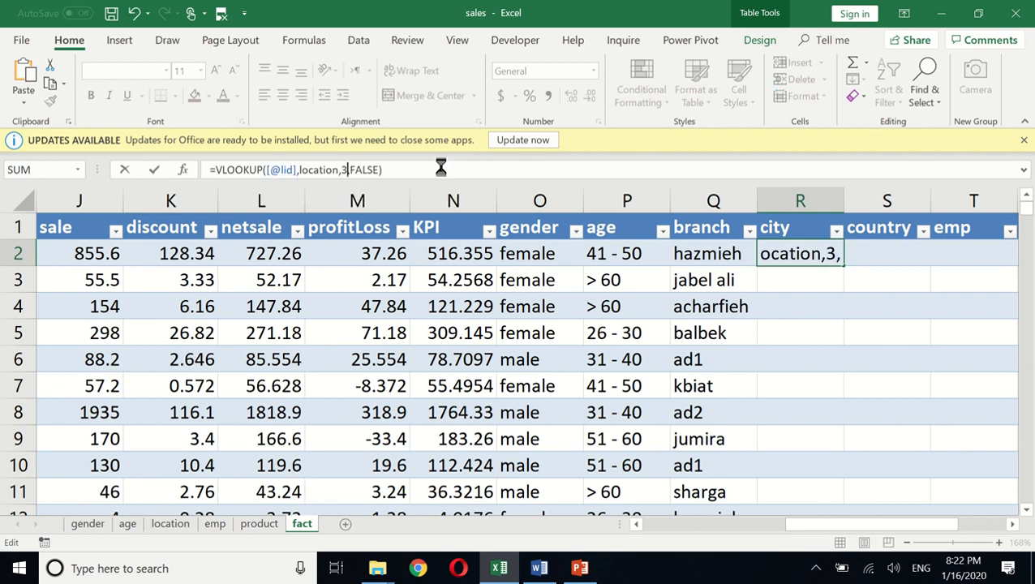
key("Return")
key("Right")
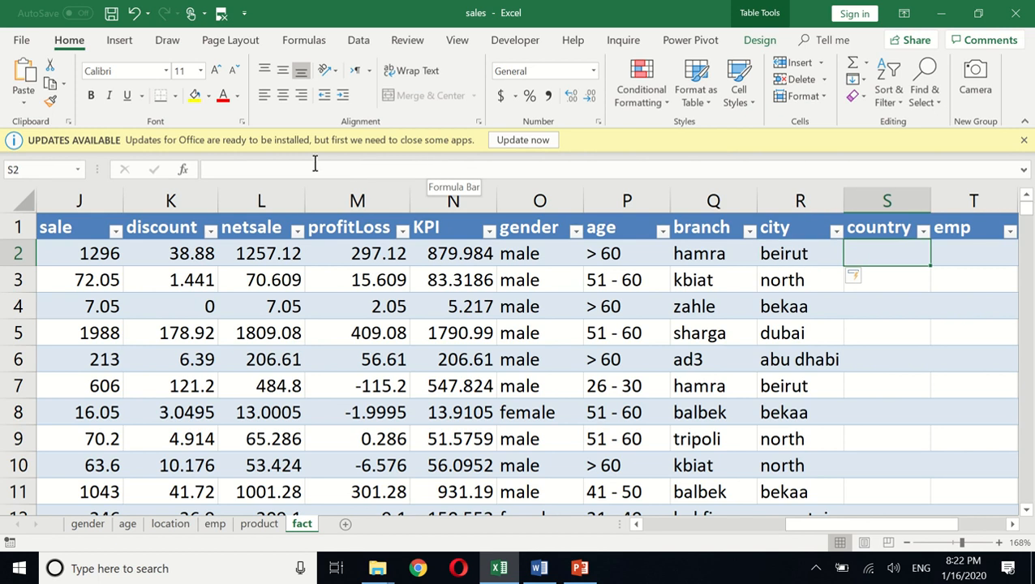
- Paste the location lookup formula into S2 of the country column, set its column index to 4 and enter it
left_click(290, 169)
type("=VLOOKUP([@city],location,2,FALSE)")
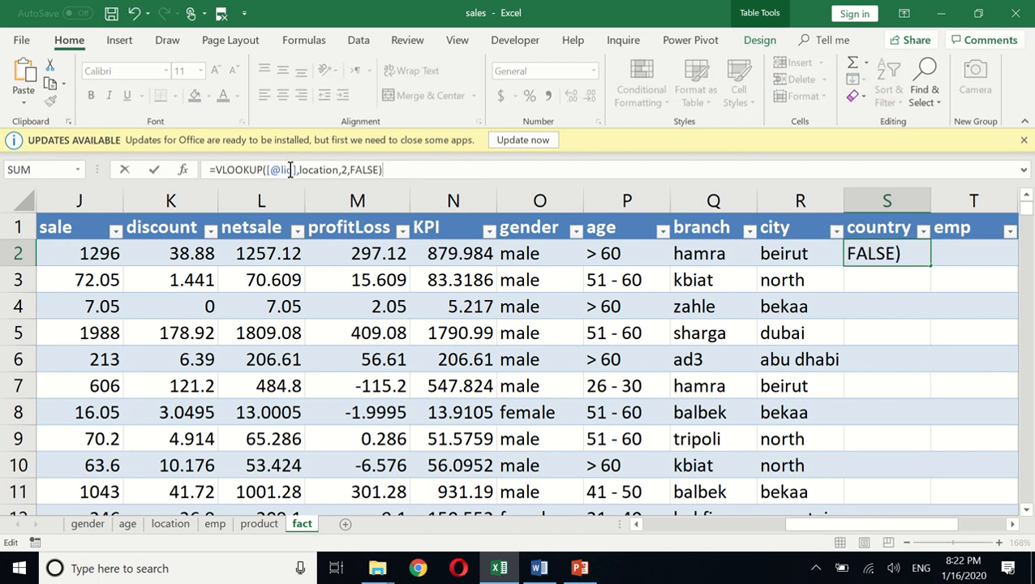
key("Left")
key("Left")
key("Left")
key("Left")
key("Left")
key("Left")
key("Left")
key("Left")
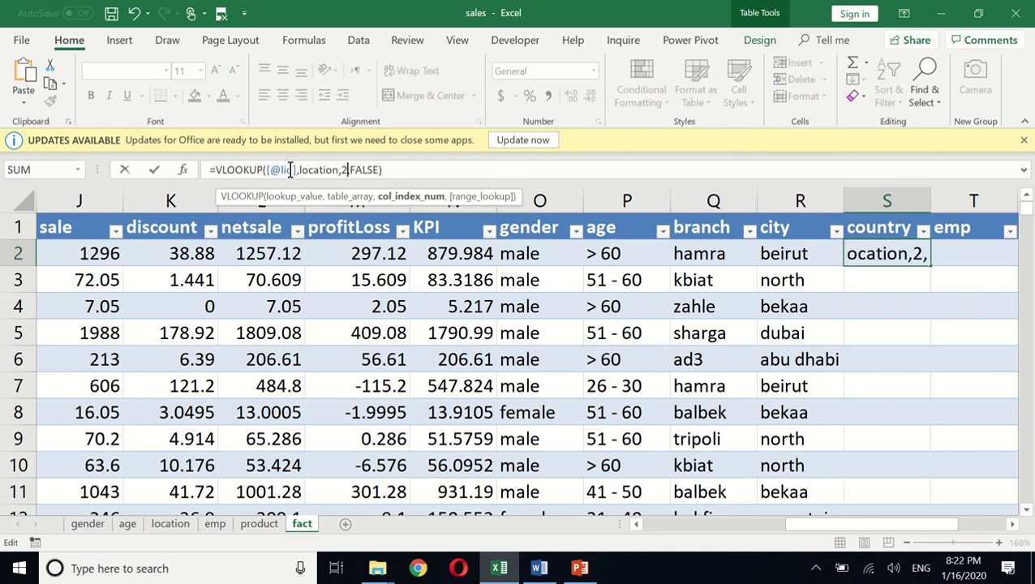
key("shift+Right")
type("4")
key("Return")
- Begin a VLOOKUP formula in T2 of the emp column, using the row's eid value as the lookup value
key("Up")
key("Right")
key("Right")
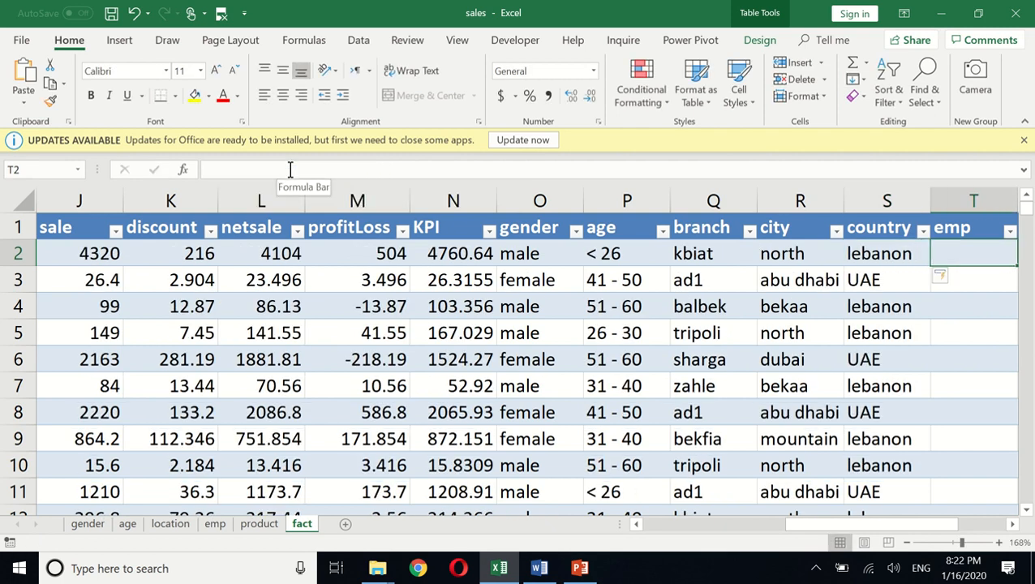
key("Left")
type("=vlo")
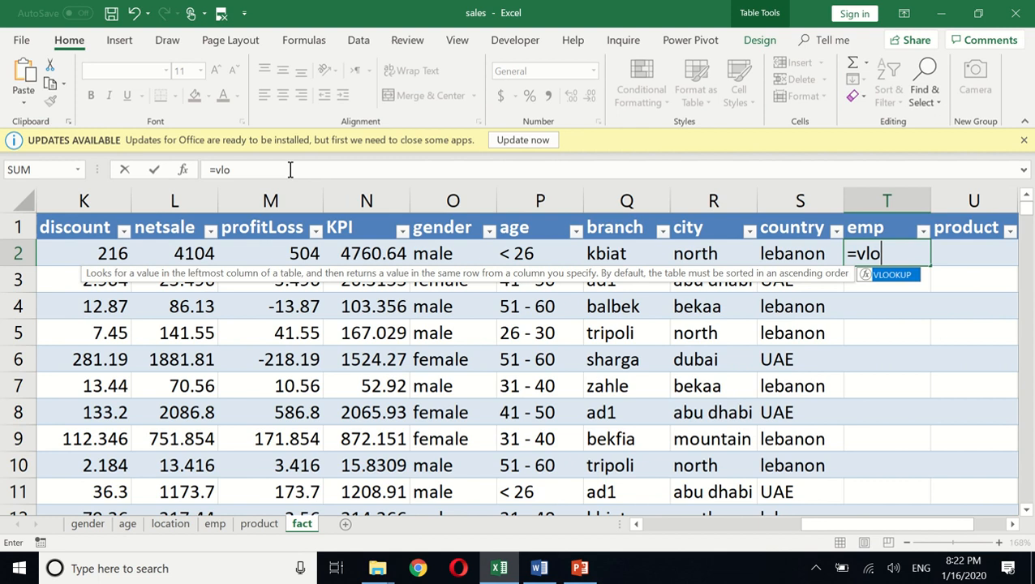
key("Tab")
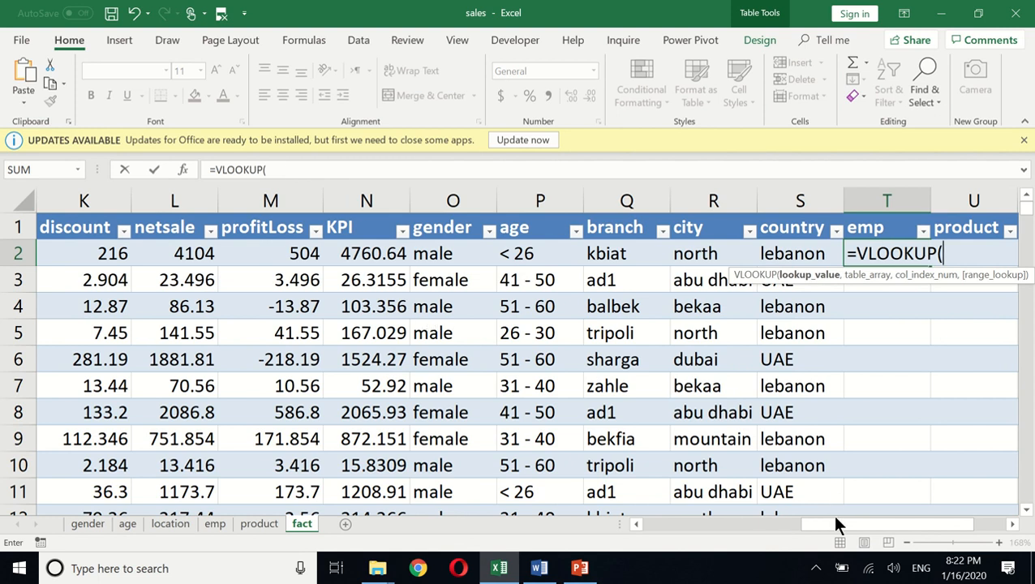
left_click_drag(833, 524, 653, 531)
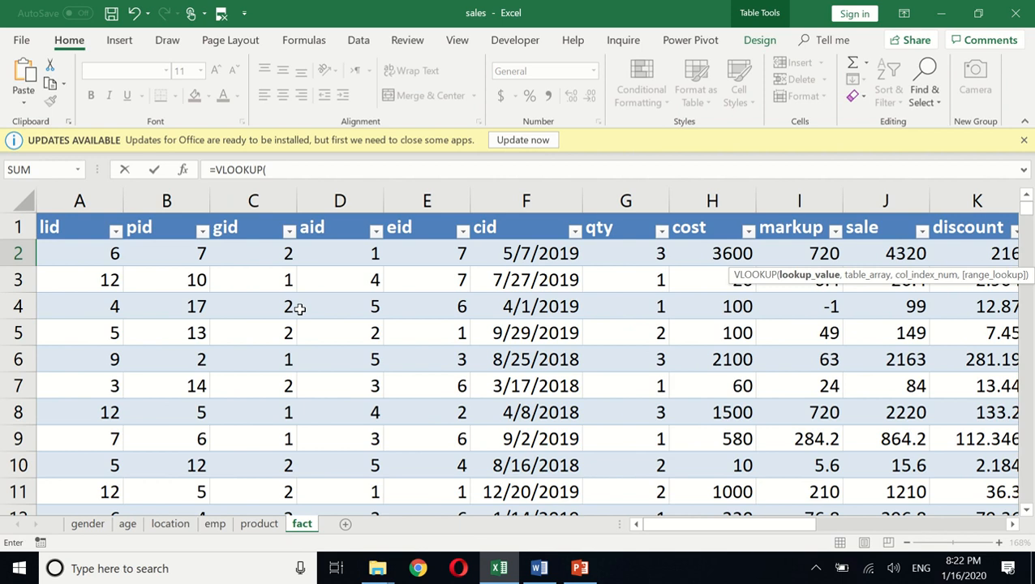
left_click(402, 250)
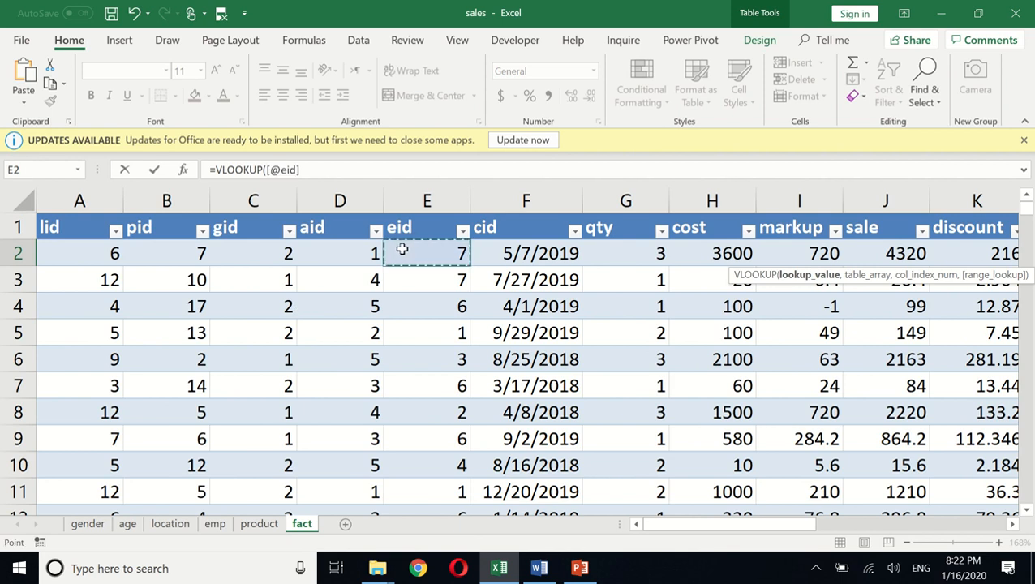
type(",")
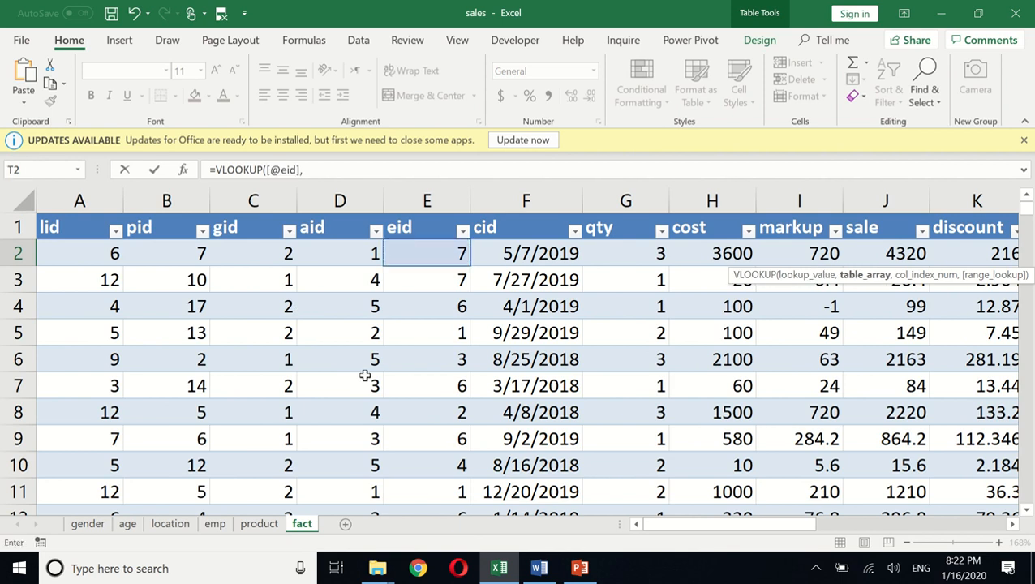
- Complete the T2 lookup with the emp sheet's table as table array, column index 2 and FALSE for exact match, and enter the formula
left_click(215, 526)
left_click(112, 263)
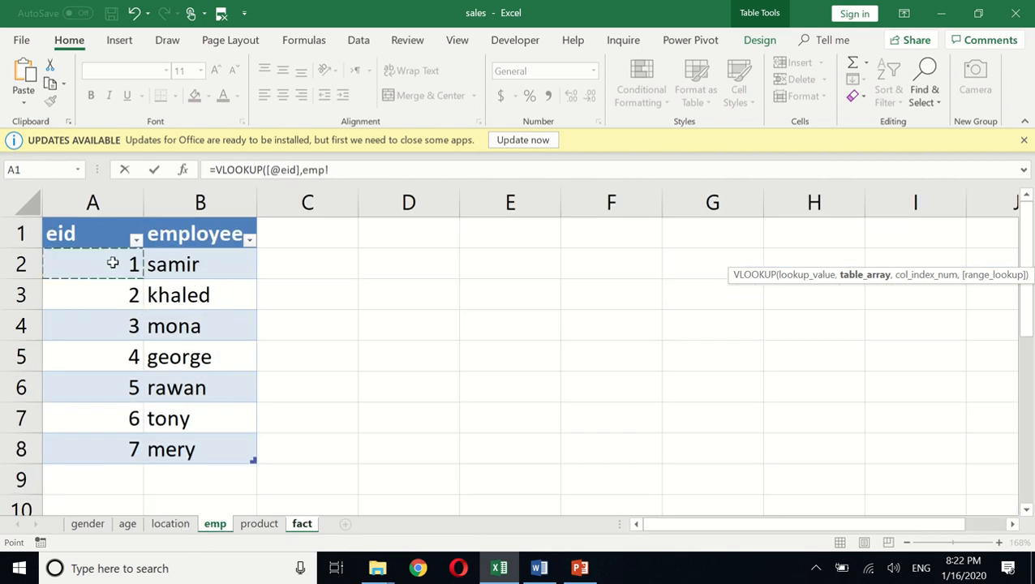
left_click_drag(113, 262, 194, 446)
type(",")
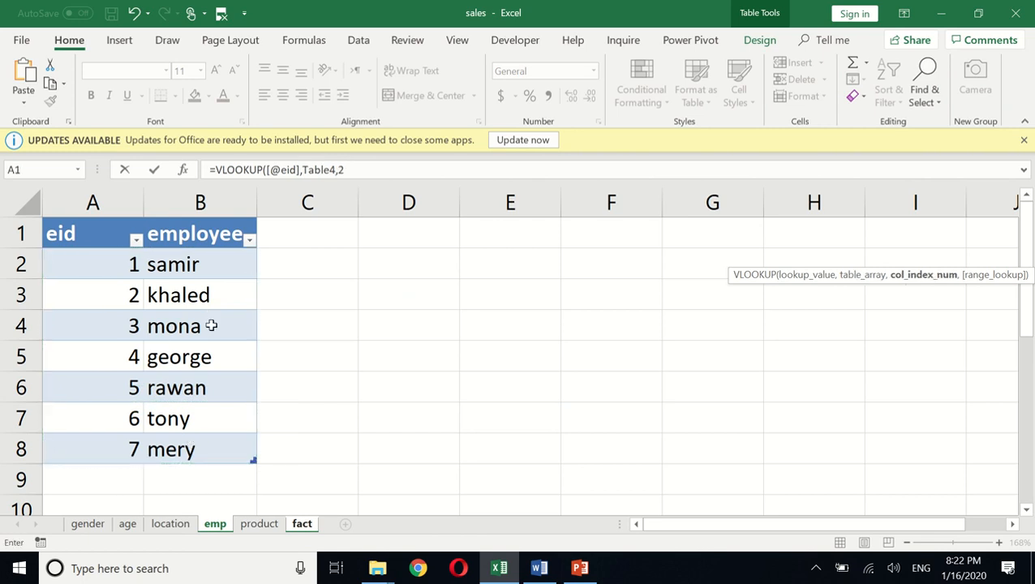
type("2,")
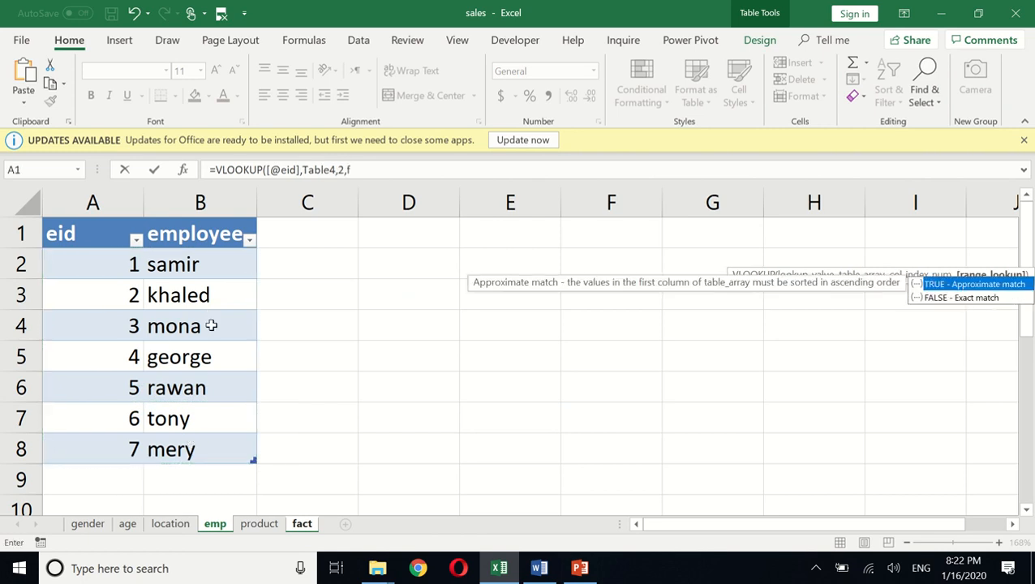
type("fa")
key("Tab")
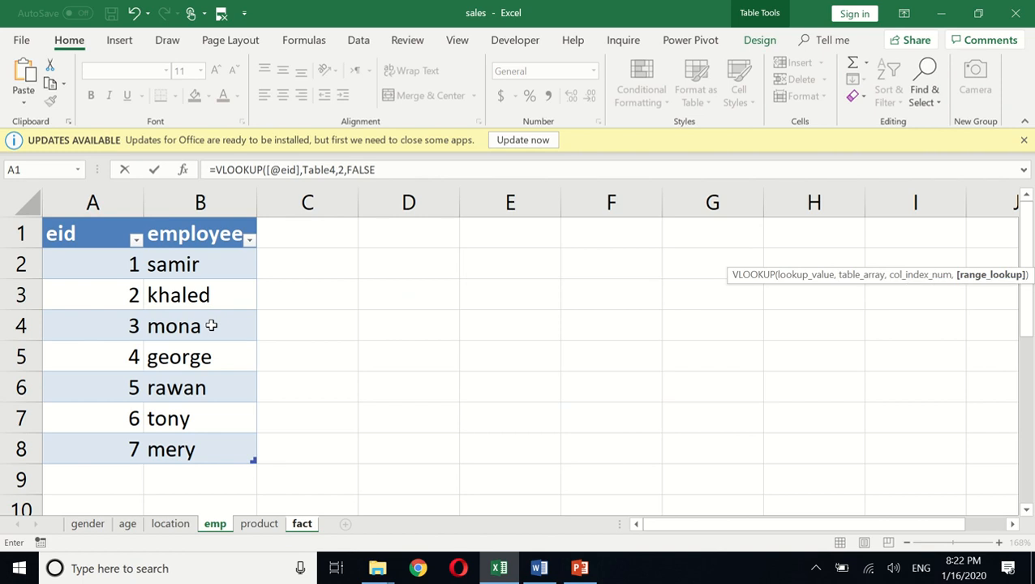
key("Return")
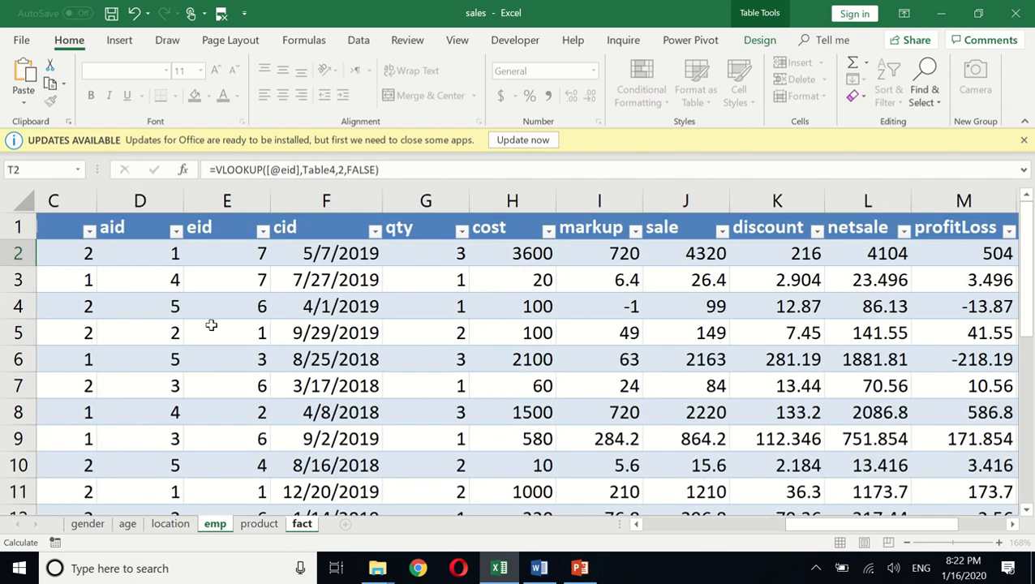
key("Left")
key("Left")
key("Left")
key("Left")
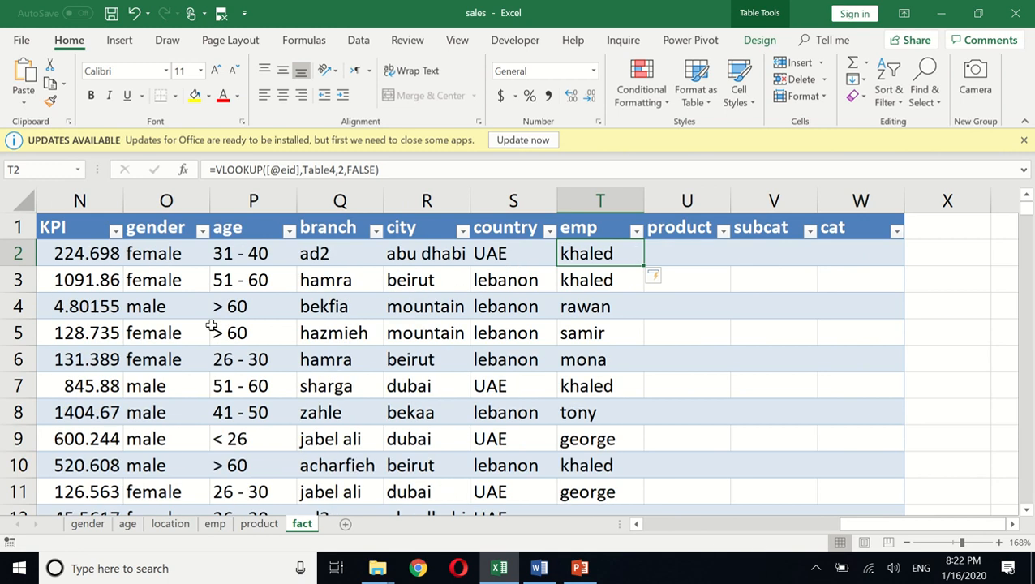
- Begin a VLOOKUP formula in U2 of the product column, using the row's pid value as the lookup value
key("Right")
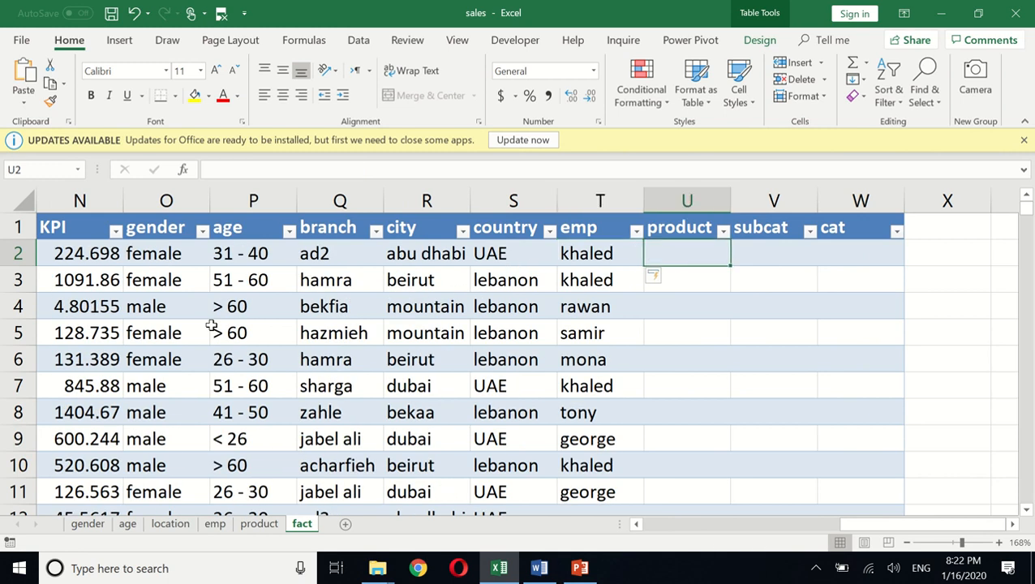
type("=vlo")
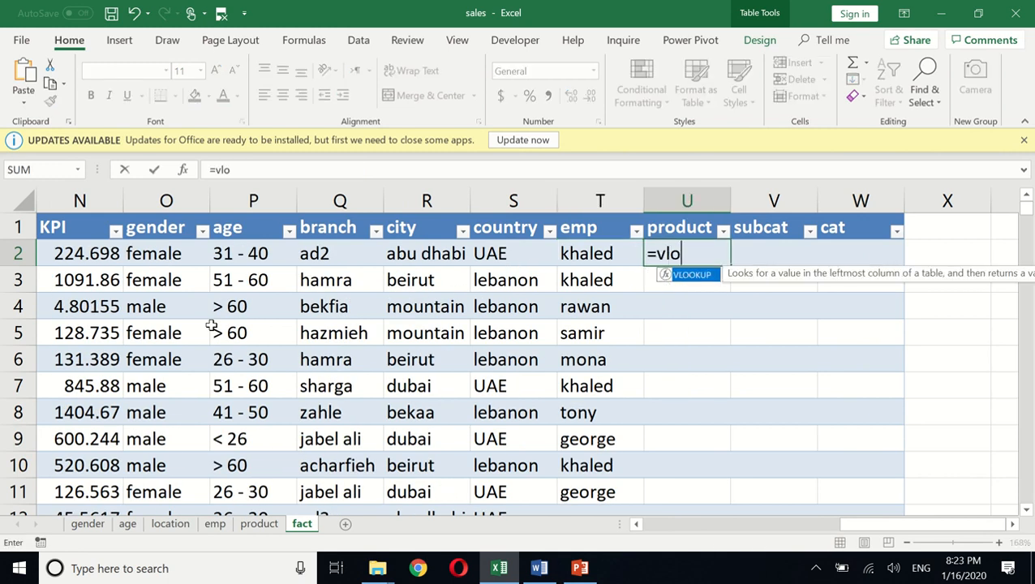
key("Tab")
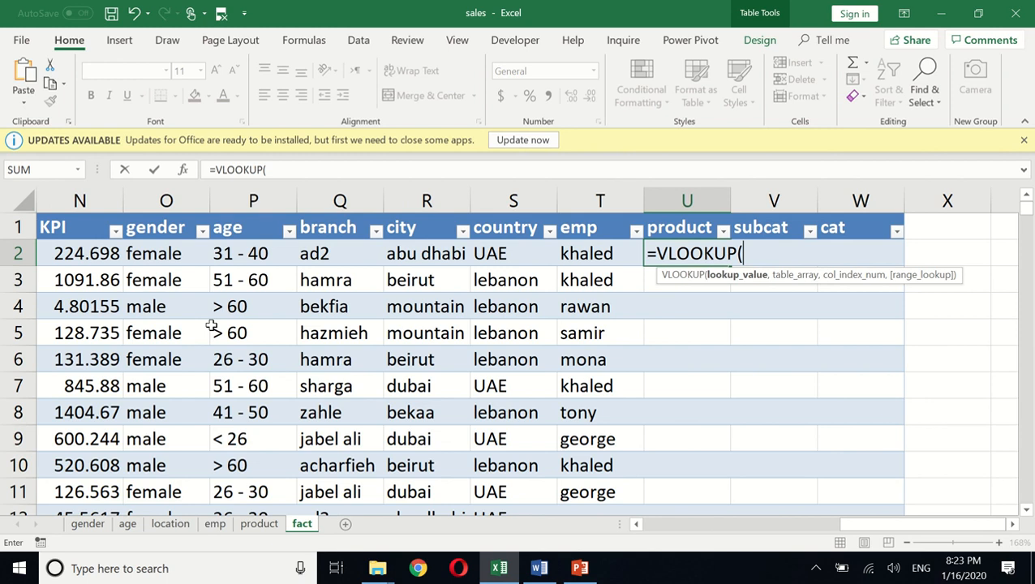
left_click_drag(841, 523, 621, 523)
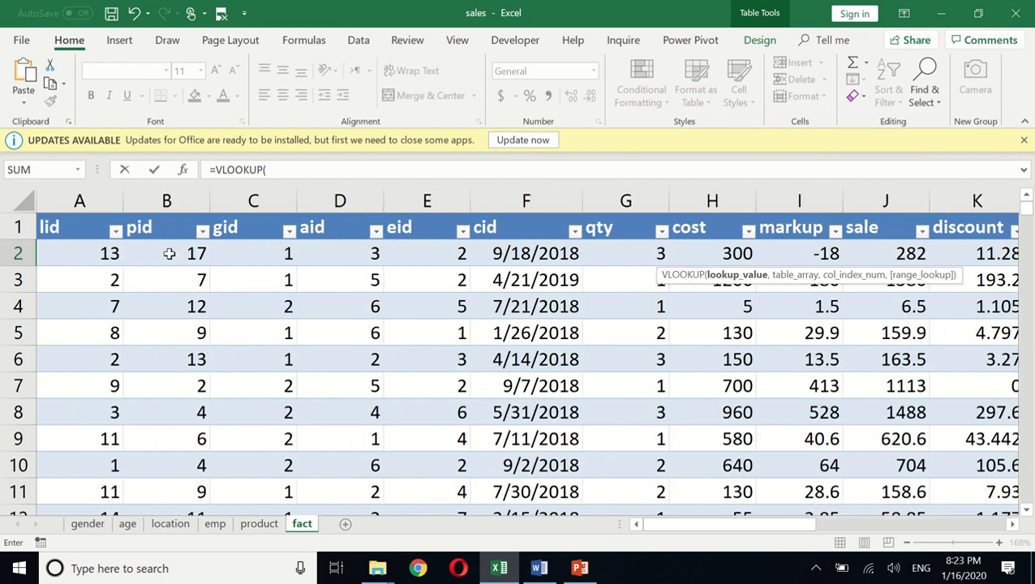
left_click(169, 254)
type(",")
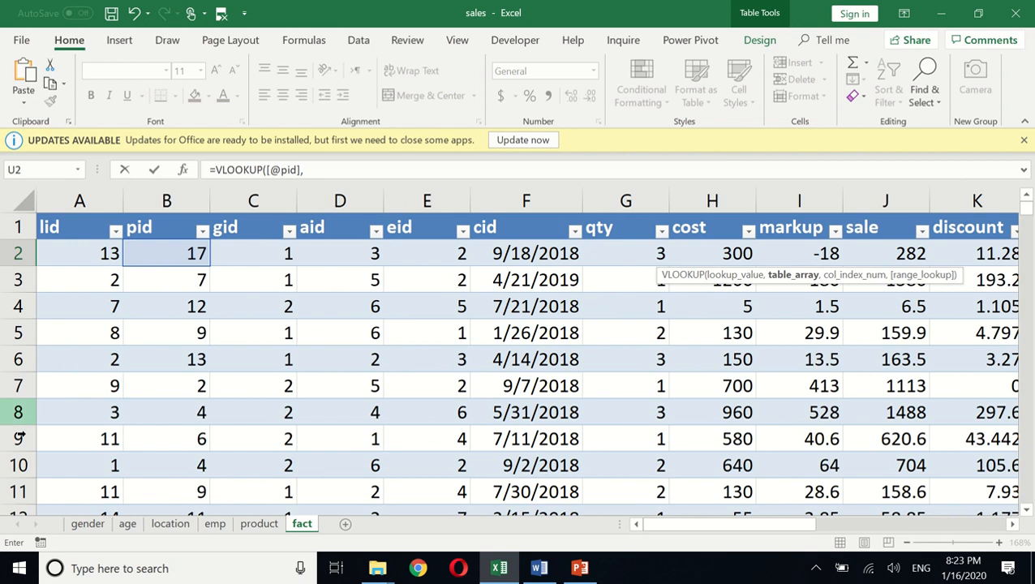
- Complete the U2 lookup with productTable as table array, column index 2 and FALSE for exact match, and enter the formula
left_click(256, 525)
left_click_drag(113, 260, 613, 413)
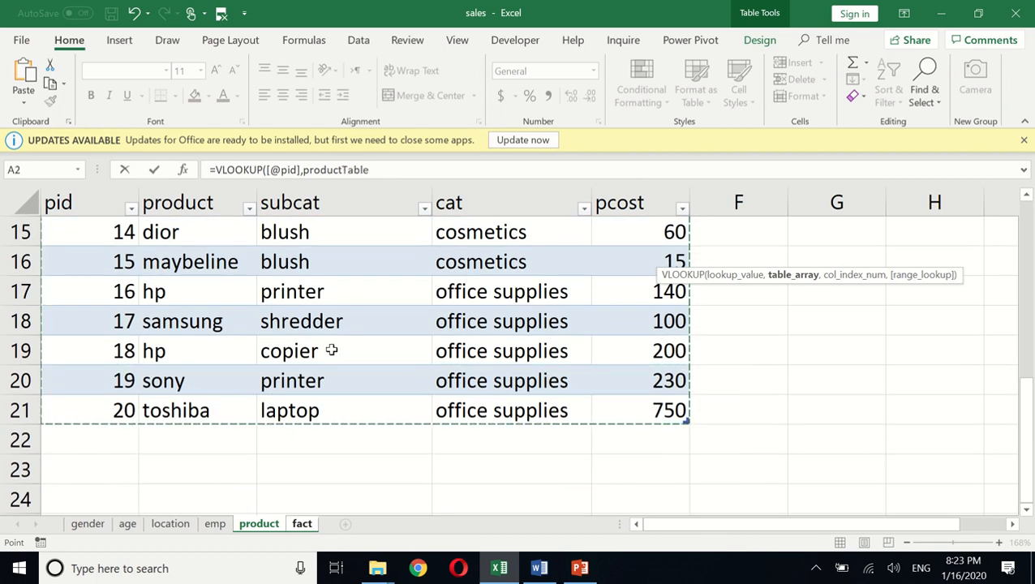
type(",")
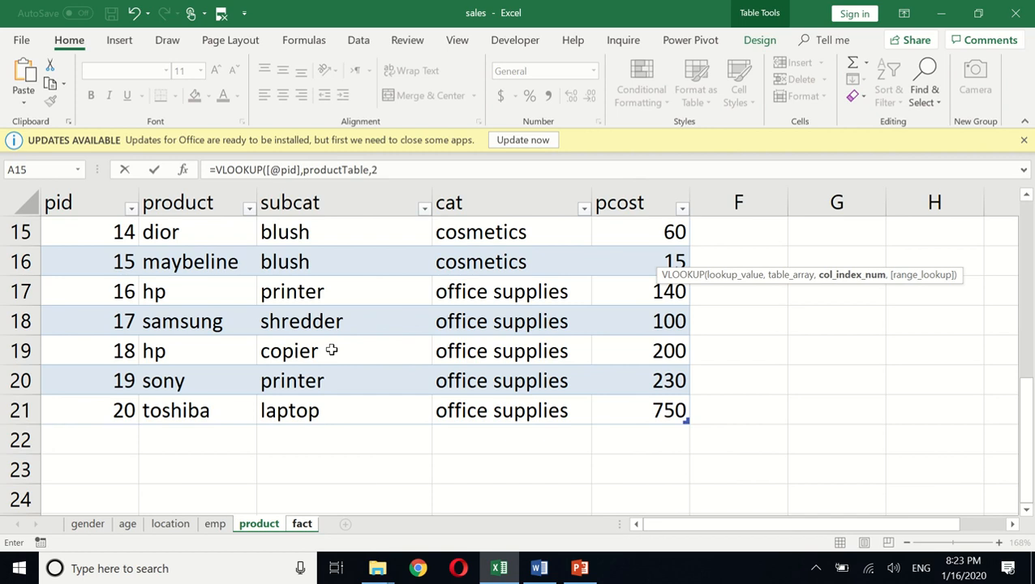
type("2,")
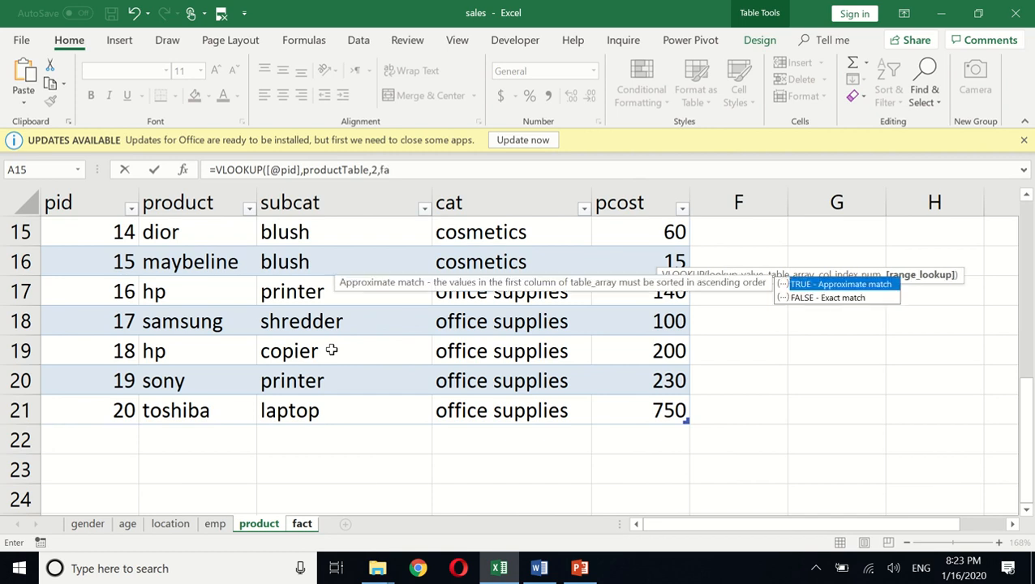
type("fa")
key("Down")
key("Tab")
key("Return")
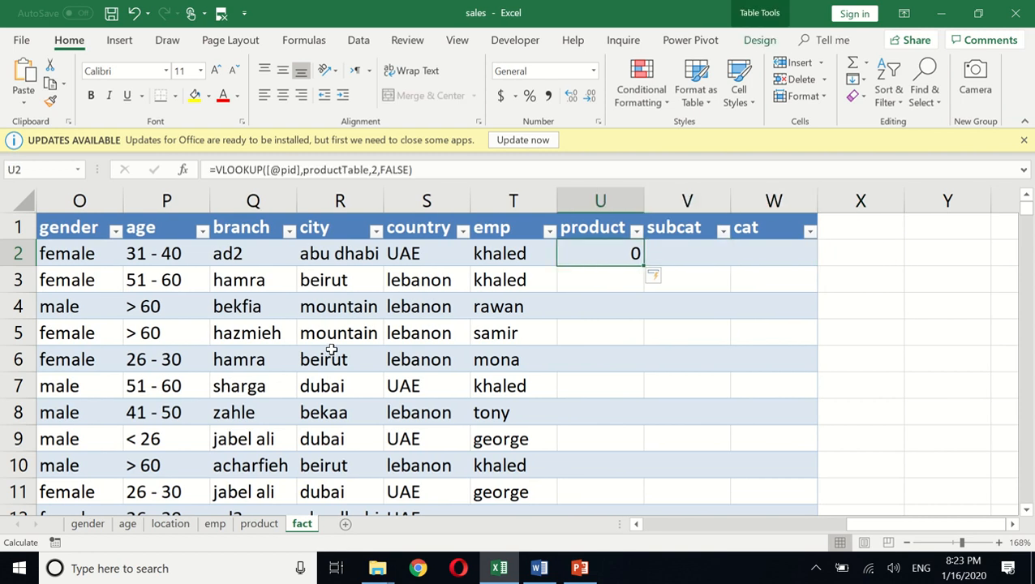
key("Down")
key("Up")
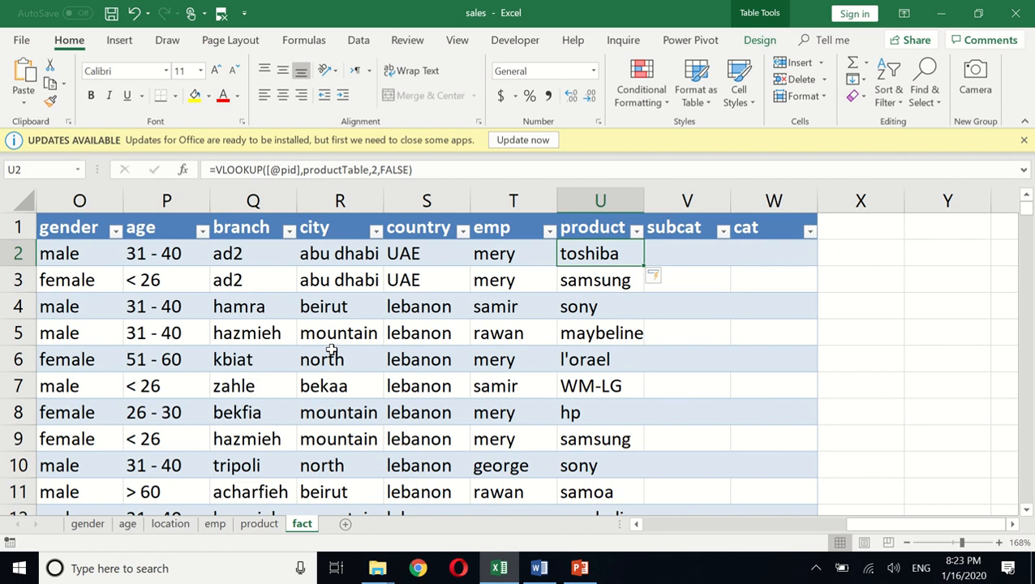
- Copy the product lookup formula text from U2 and paste it into V2 of the subcat column
left_click(429, 176)
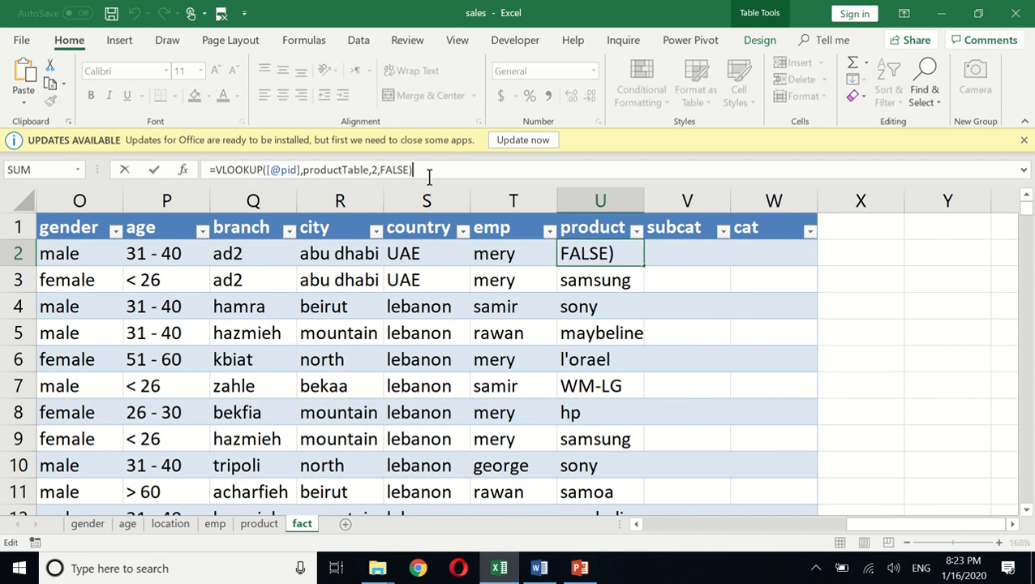
key("ctrl+a")
key("ctrl+c")
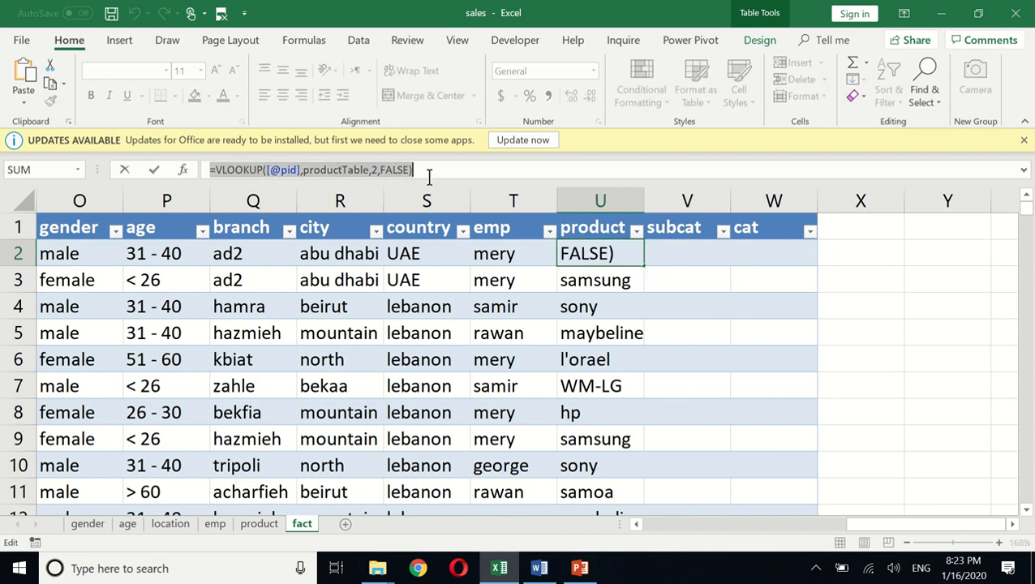
key("Escape")
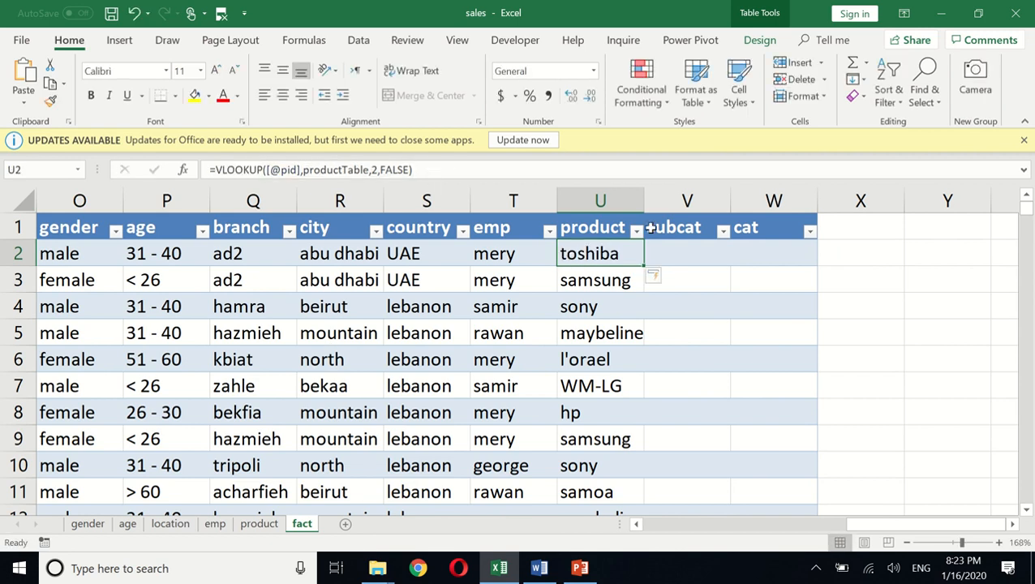
left_click(678, 249)
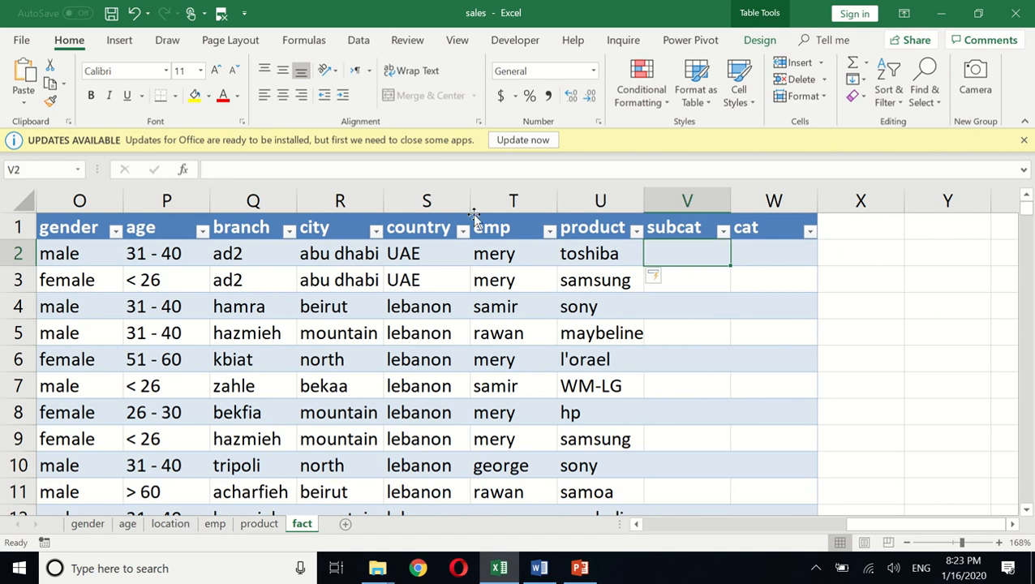
left_click(401, 173)
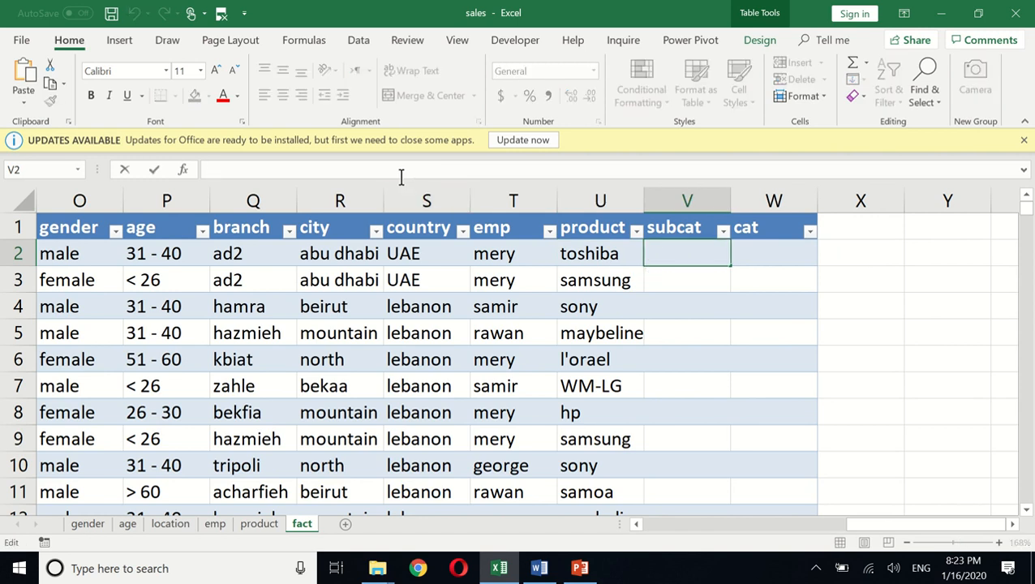
key("ctrl+v")
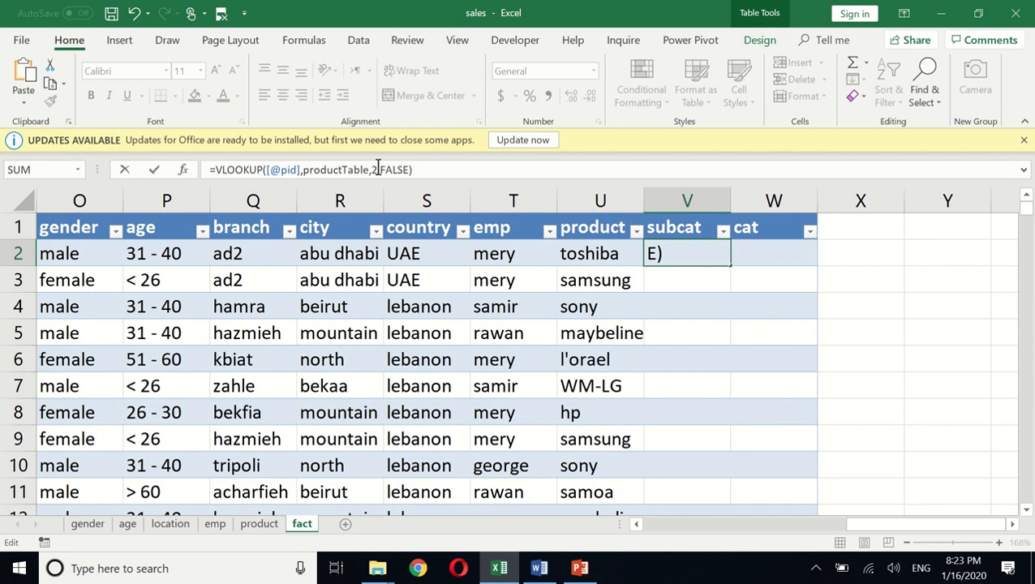
- Set the column index in the V2 subcat lookup formula to 3 and enter the formula
left_click(375, 168)
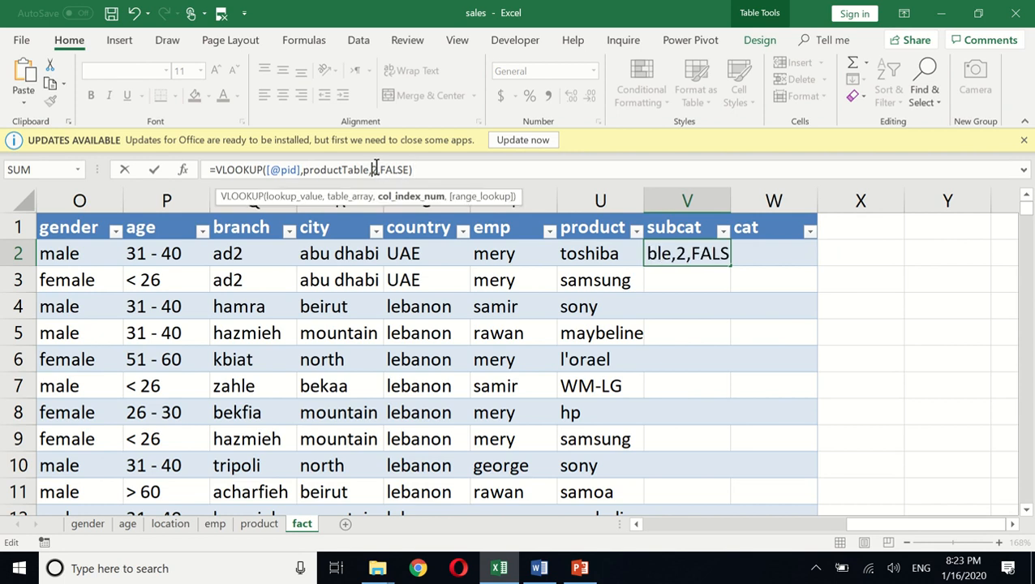
key("BackSpace")
type("3")
key("ctrl+Return")
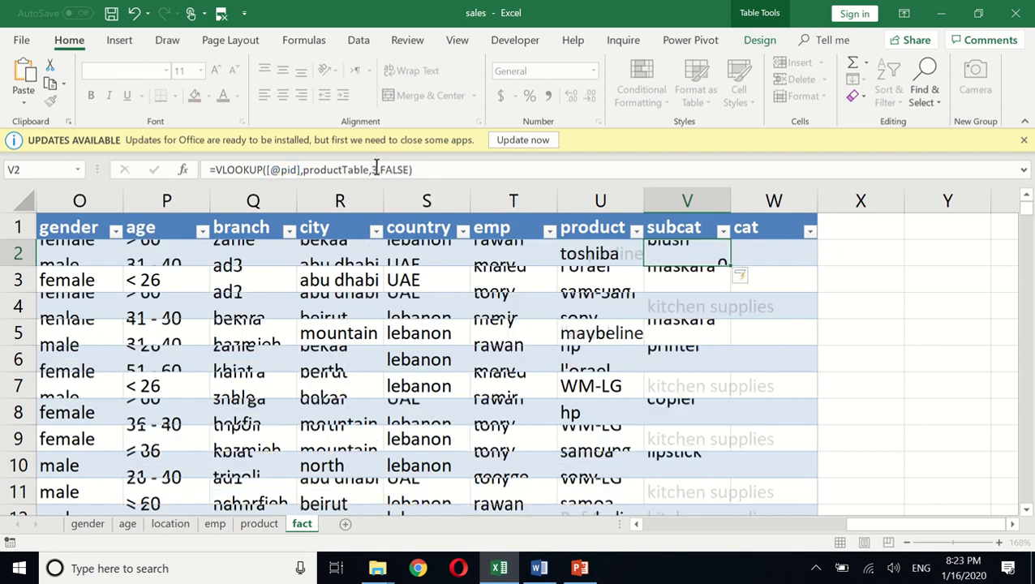
- Paste the copied product lookup formula into W2 of the cat column
key("Right")
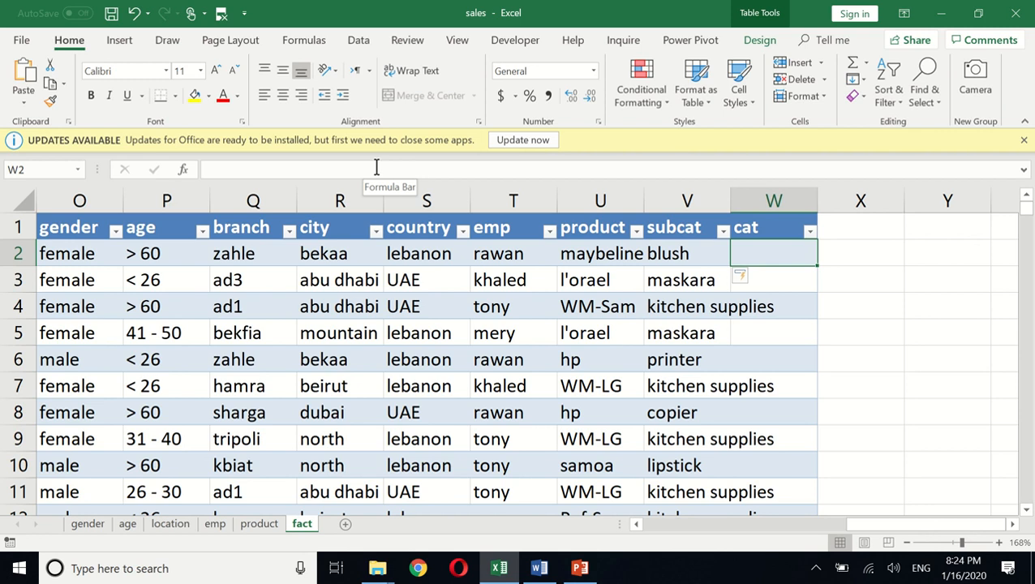
left_click(330, 169)
key("ctrl+v")
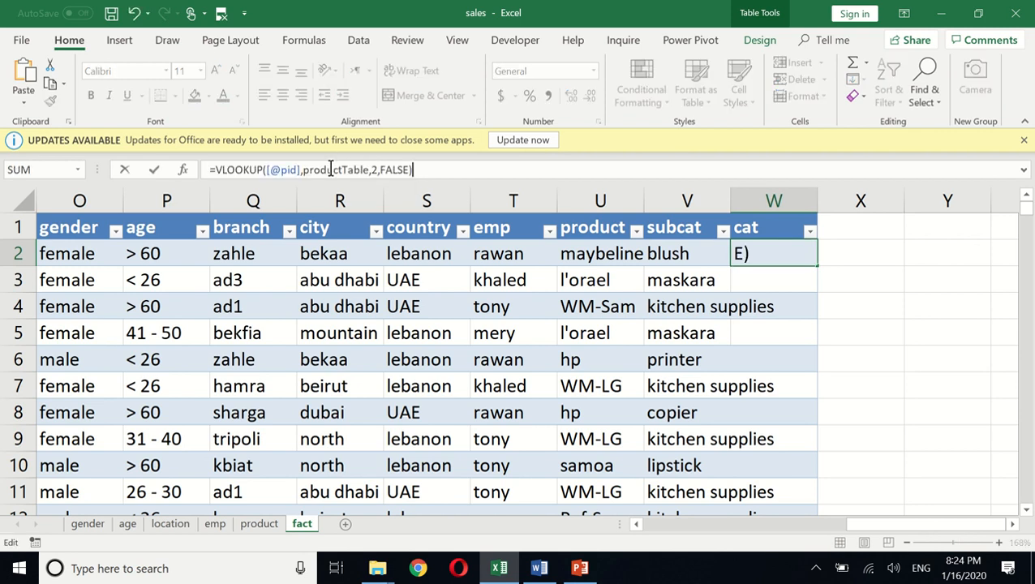
- Set the column index in the W2 cat lookup to 4, enter the formula, and widen the cat column to fit its text
left_click(372, 169)
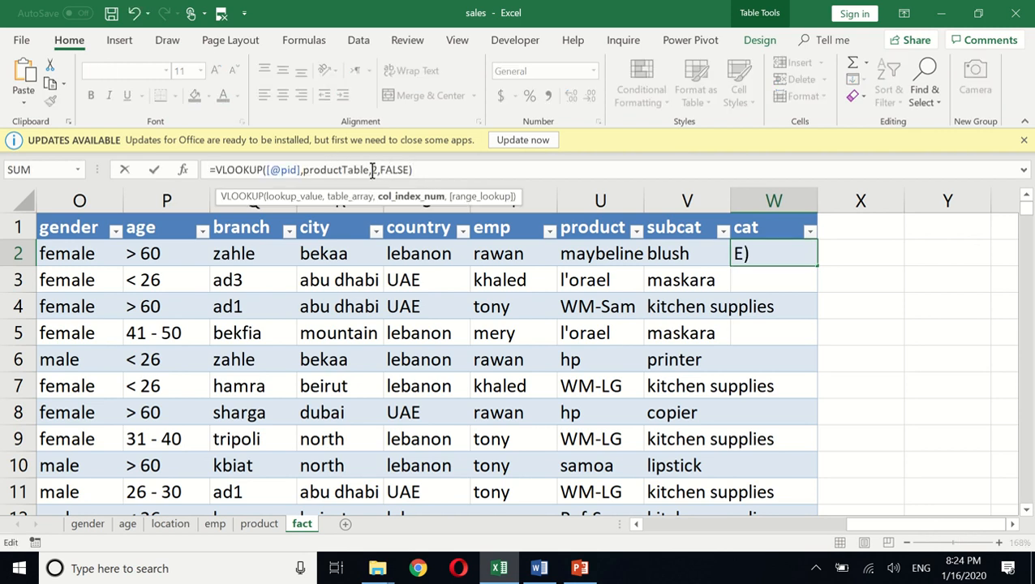
key("Delete")
type("4")
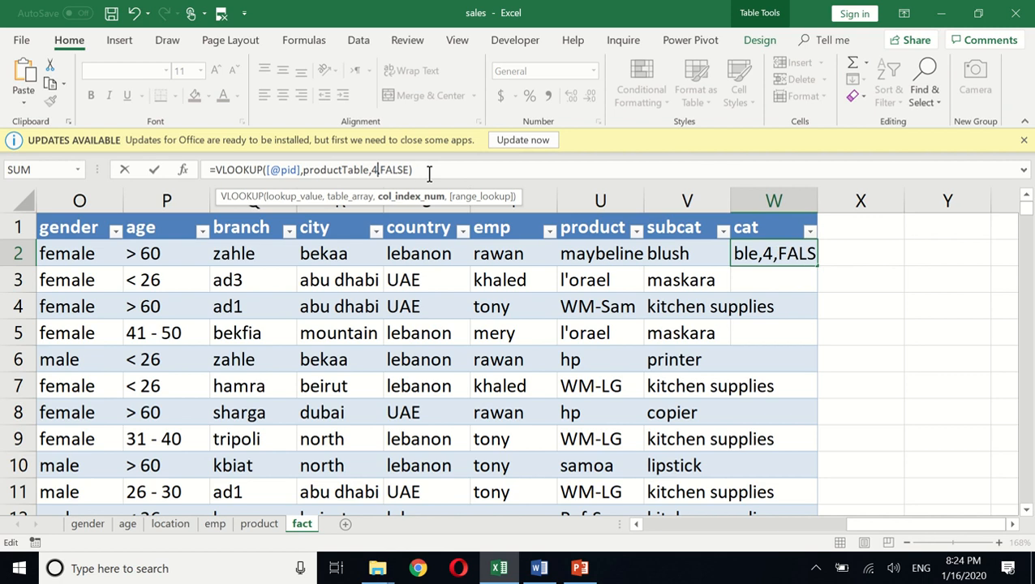
key("ctrl+Return")
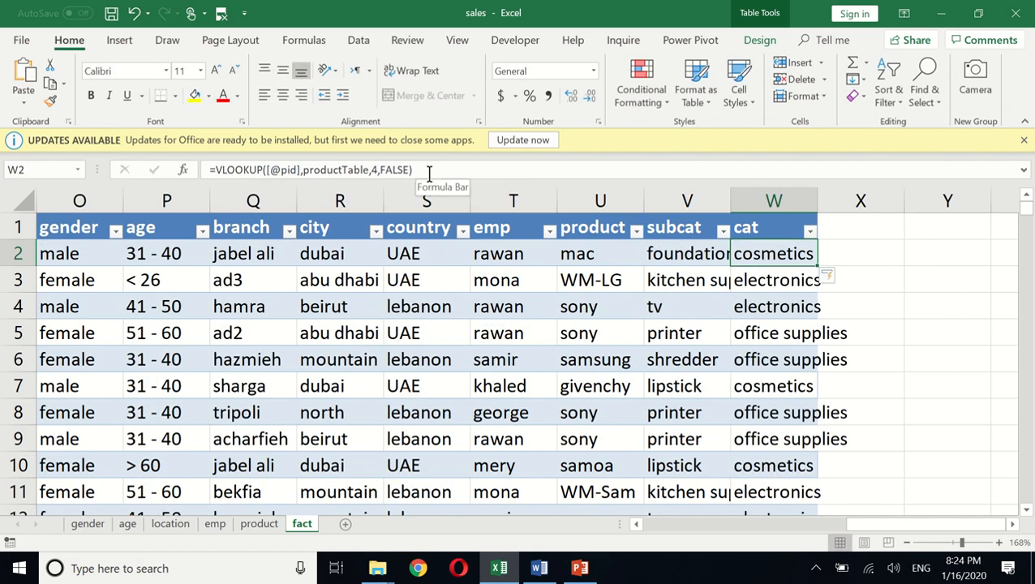
left_click(817, 191)
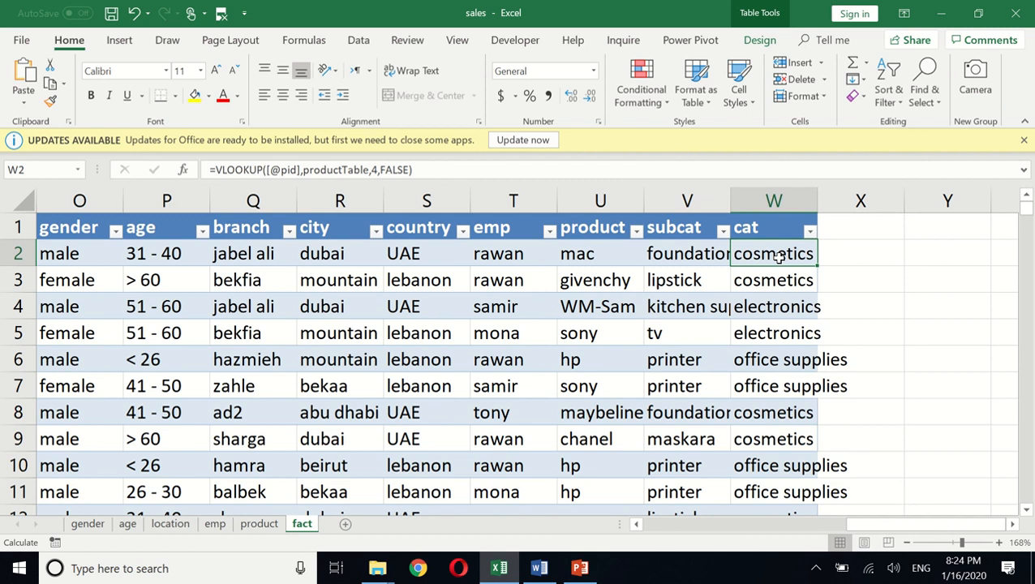
left_click_drag(814, 200, 876, 198)
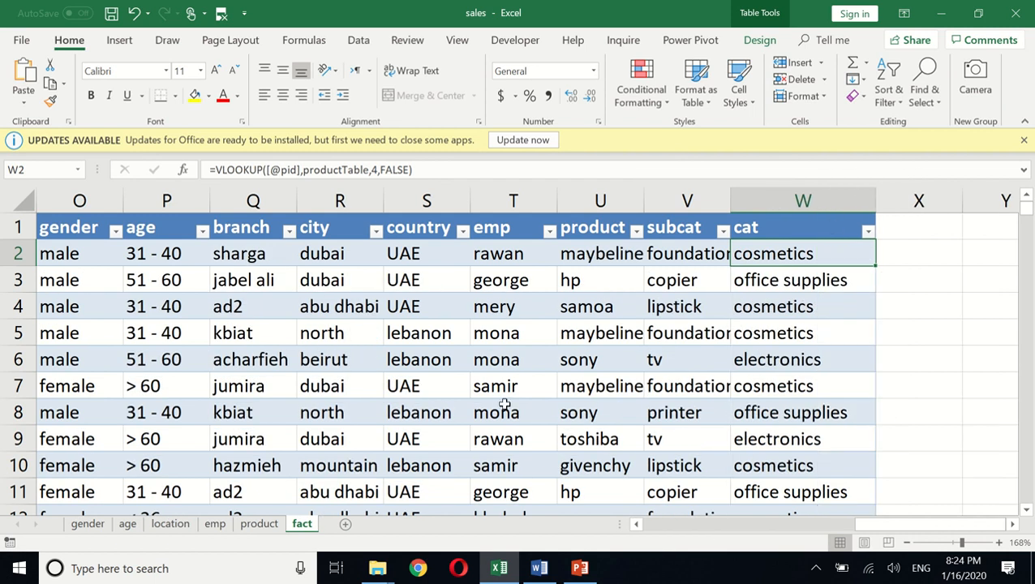
- Examine the flattened fact table along row 8, from the added lookup columns back to the ID columns and across the sales figures
left_click(503, 406)
key("Left")
key("Left")
key("Left")
key("Left")
key("Left")
key("Left")
key("Left")
key("Left")
key("Left")
key("Left")
key("Left")
key("Left")
key("Left")
key("Left")
key("Left")
key("Left")
key("Left")
key("Left")
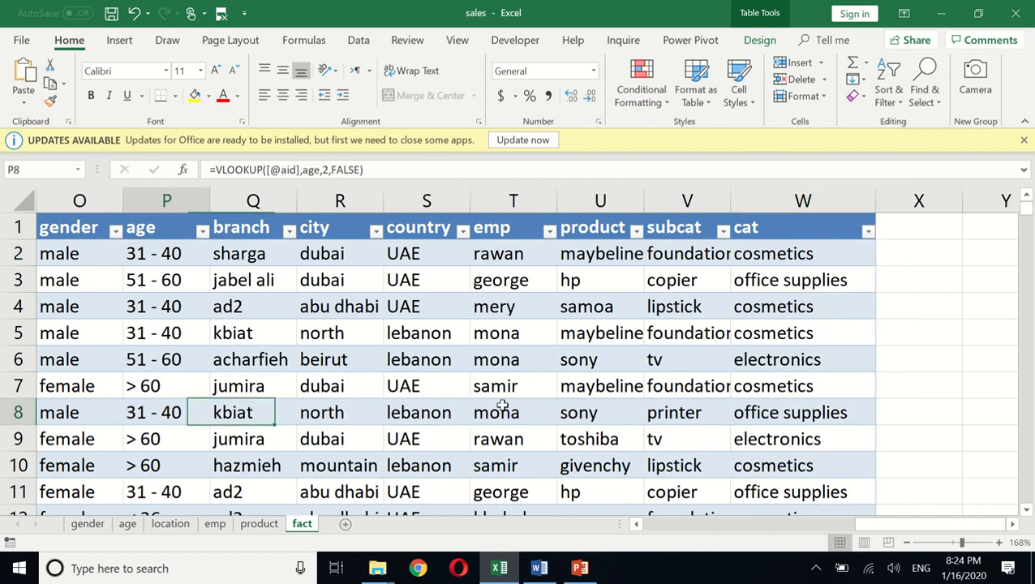
key("Left")
key("Right")
key("Right")
key("Right")
key("Right")
key("Right")
key("Right")
key("Right")
key("Right")
key("Right")
key("Right")
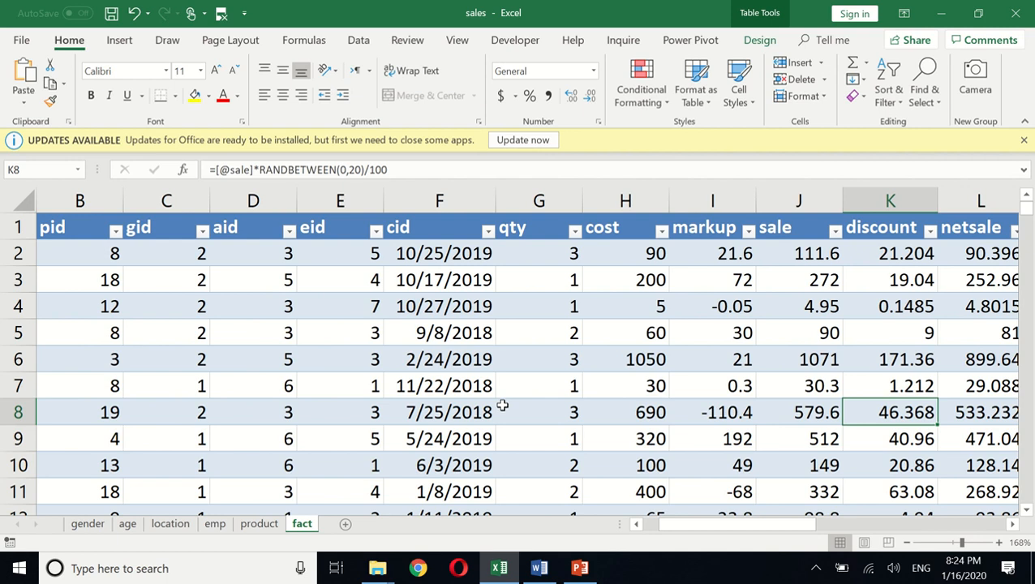
key("Right")
key("Right")
key("Right")
key("Right")
key("Right")
key("Right")
key("Right")
key("Right")
key("Right")
key("Right")
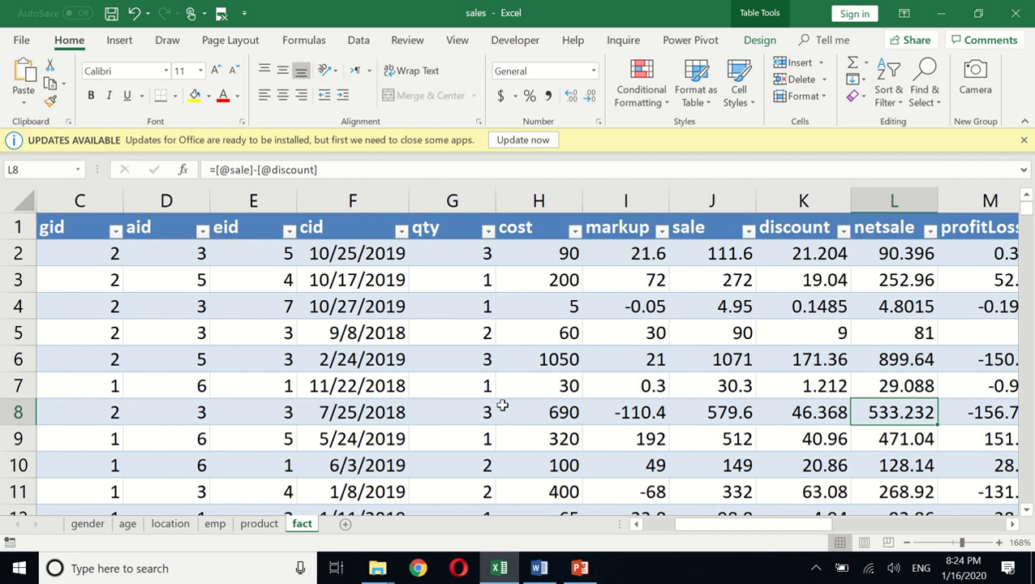